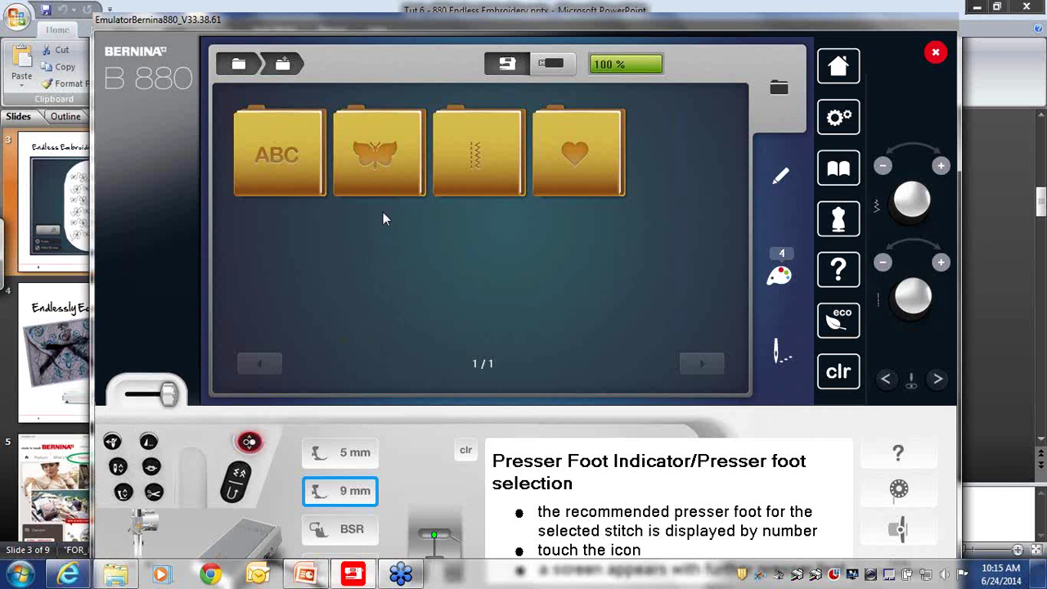
- Load pinwheel stitch 15 from page 2 of stitch group 1001
{"action": "left_click", "coordinate": [479, 169]}
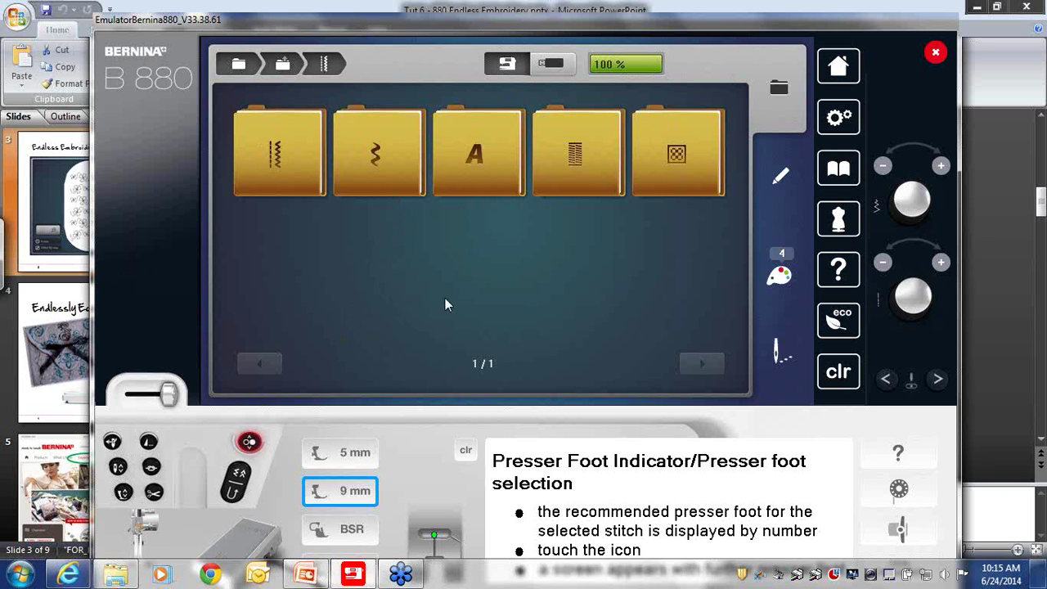
{"action": "left_click", "coordinate": [379, 172]}
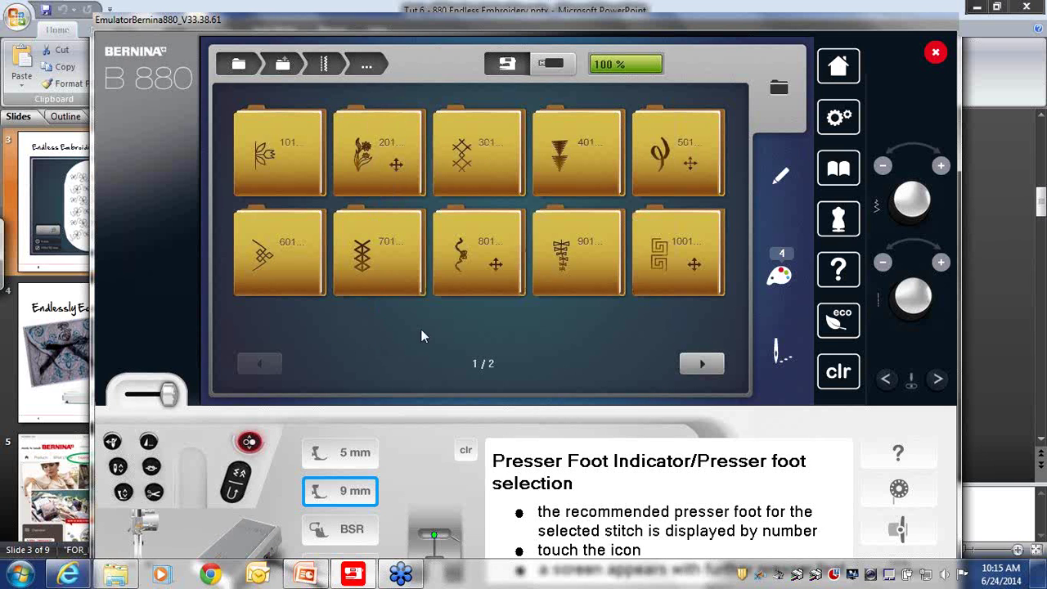
{"action": "left_click", "coordinate": [686, 271]}
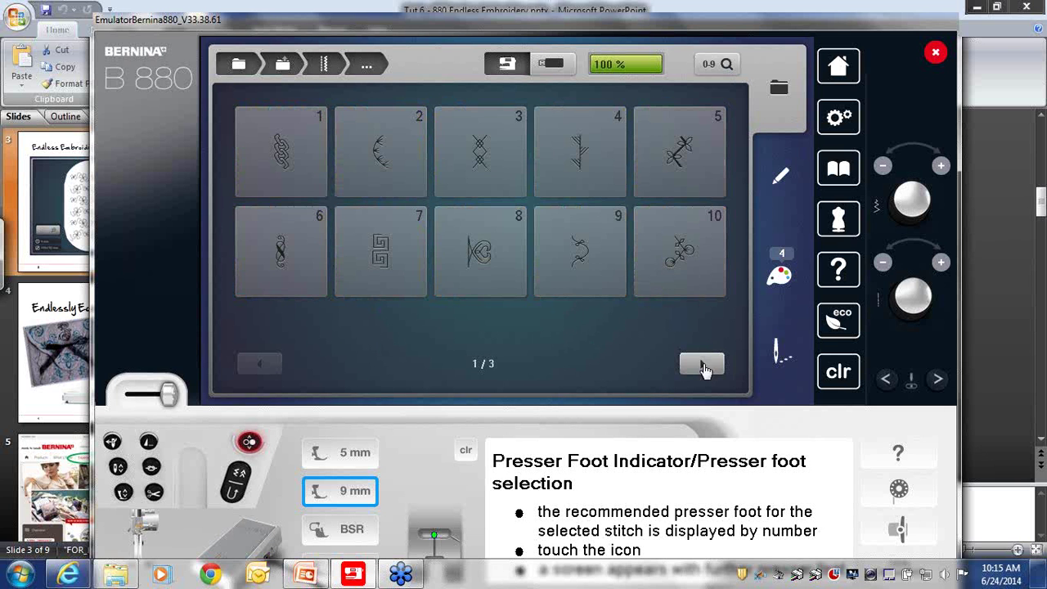
{"action": "left_click", "coordinate": [702, 365]}
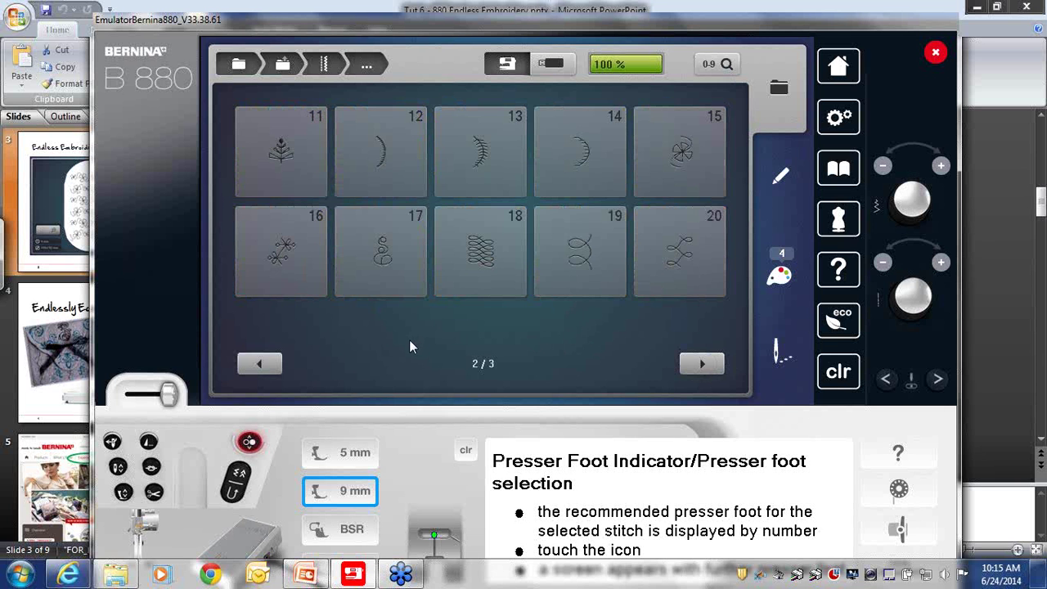
{"action": "left_click", "coordinate": [675, 163]}
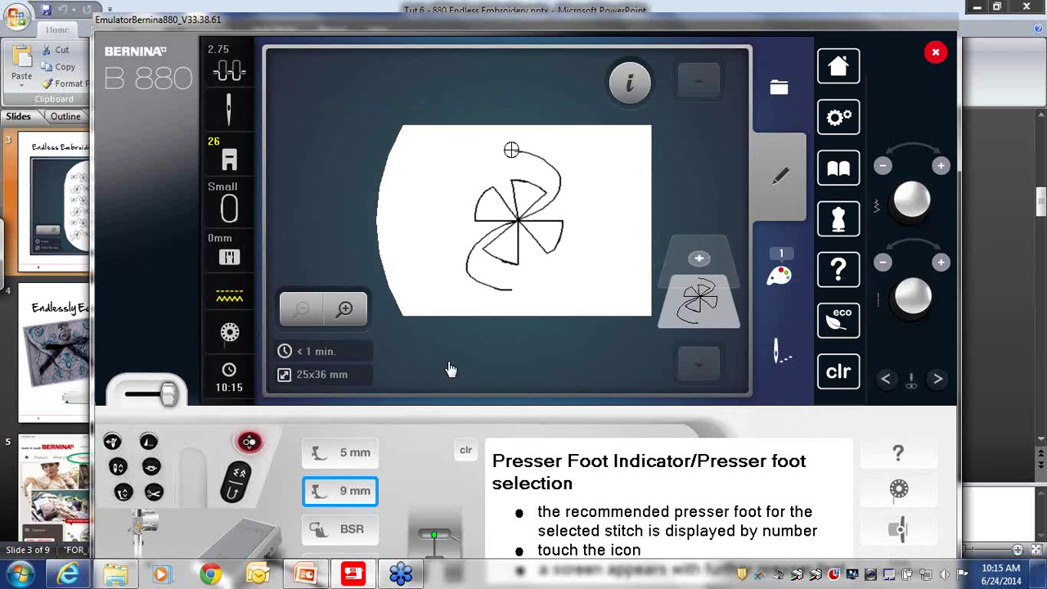
- Add flower design 7 from folder 201 as a second layer
{"action": "left_click", "coordinate": [701, 260]}
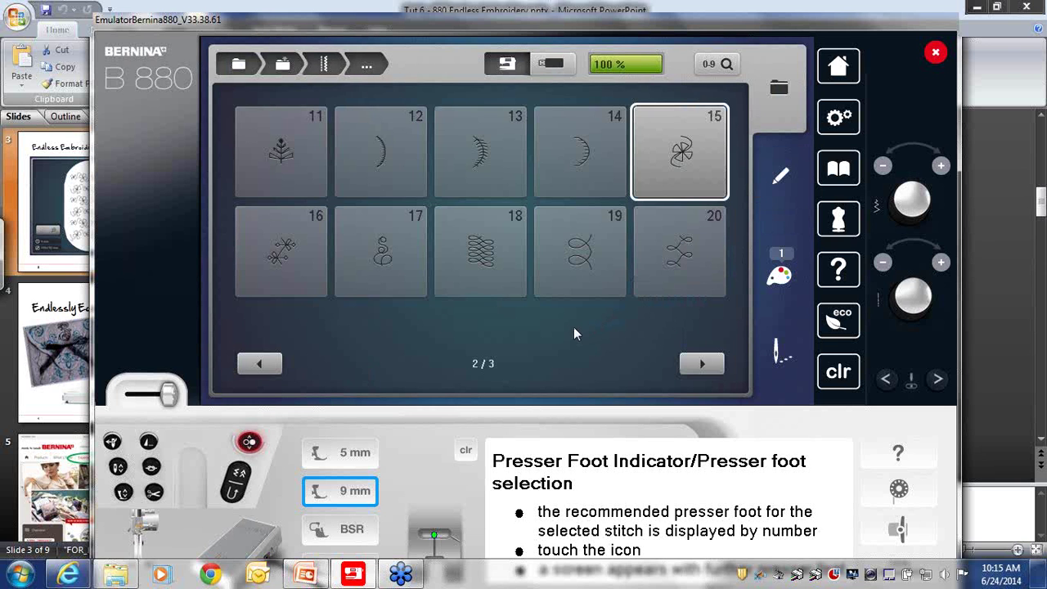
{"action": "left_click", "coordinate": [368, 69]}
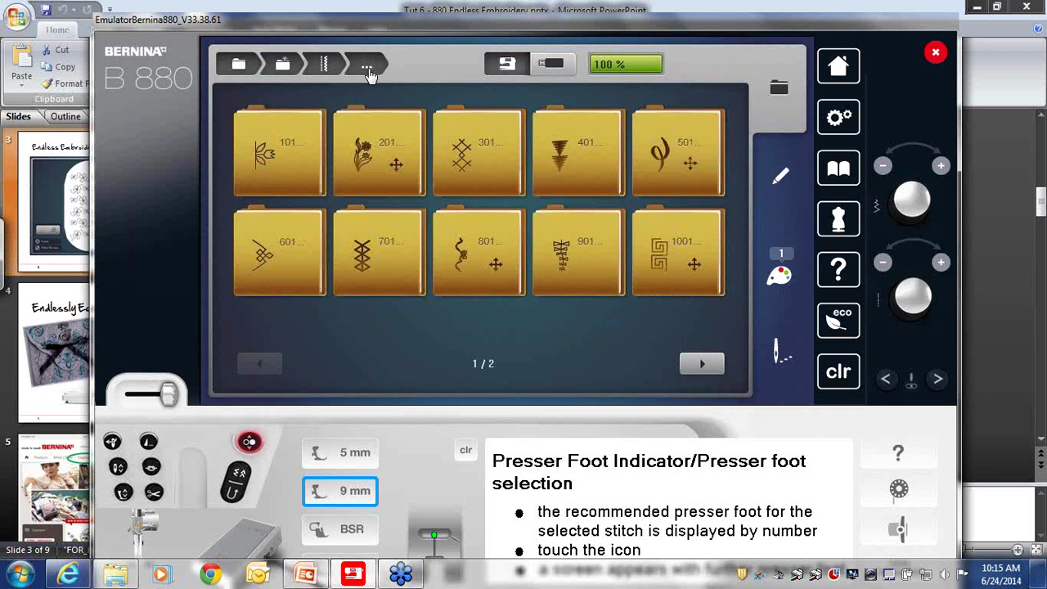
{"action": "left_click", "coordinate": [394, 163]}
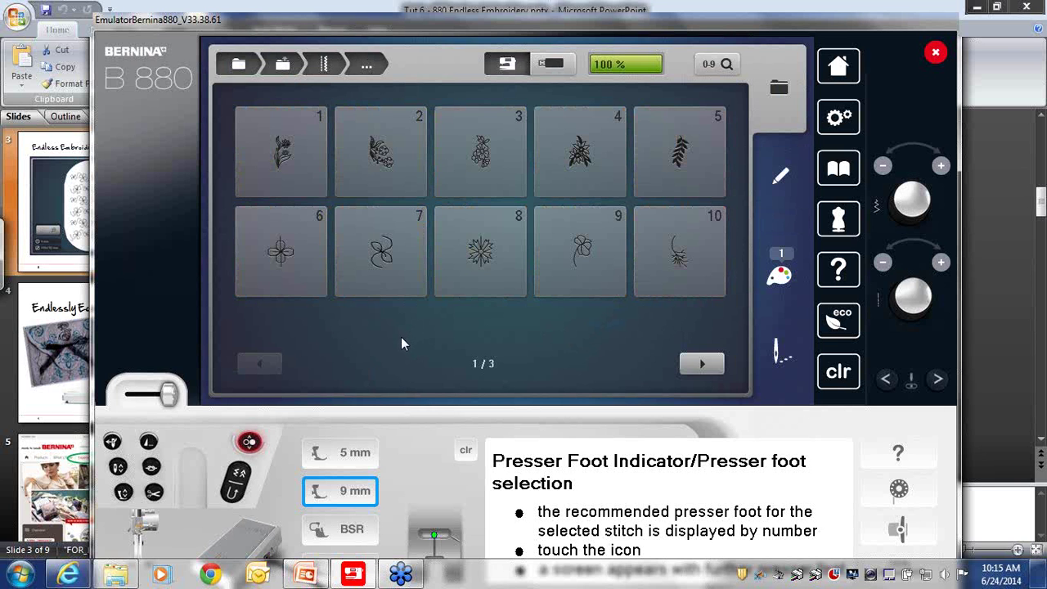
{"action": "left_click", "coordinate": [355, 284]}
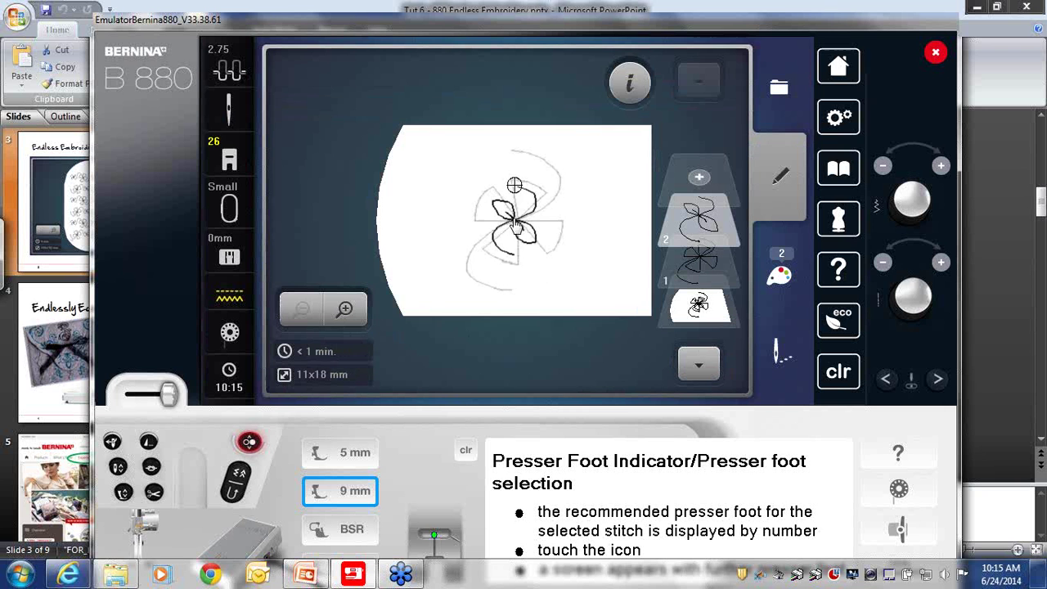
- Move the flower below the pinwheel and switch to the Oval 145x255 hoop
{"action": "left_click_drag", "start_coordinate": [517, 229], "coordinate": [502, 336]}
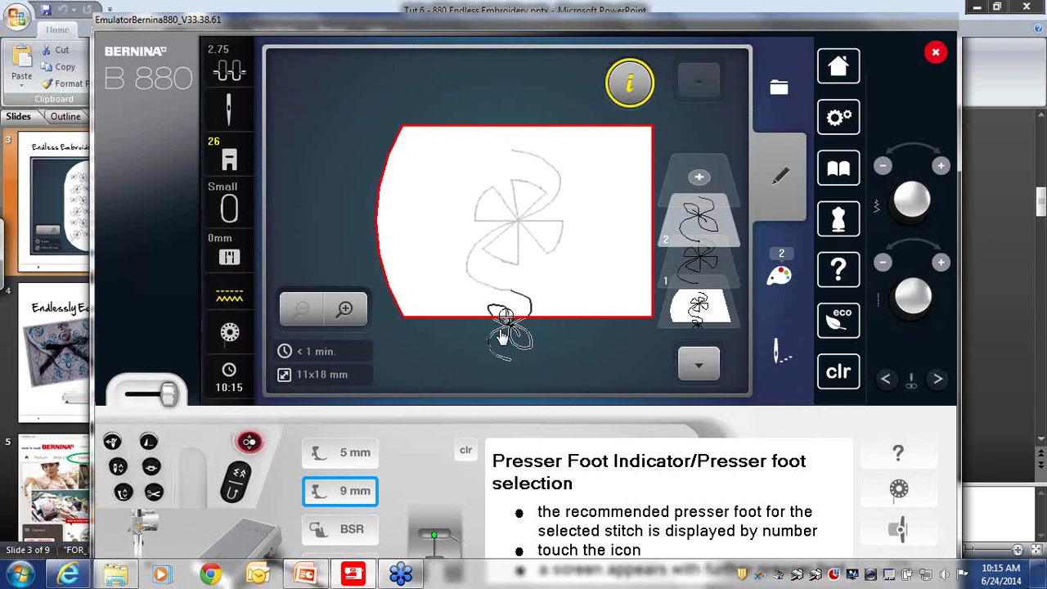
{"action": "left_click", "coordinate": [231, 209]}
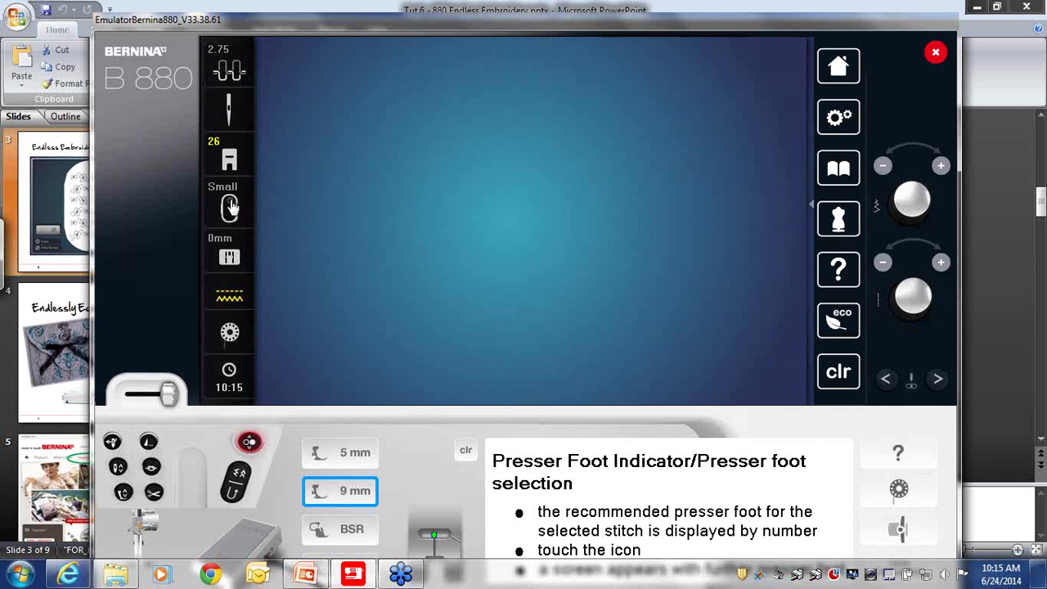
{"action": "left_click", "coordinate": [695, 233]}
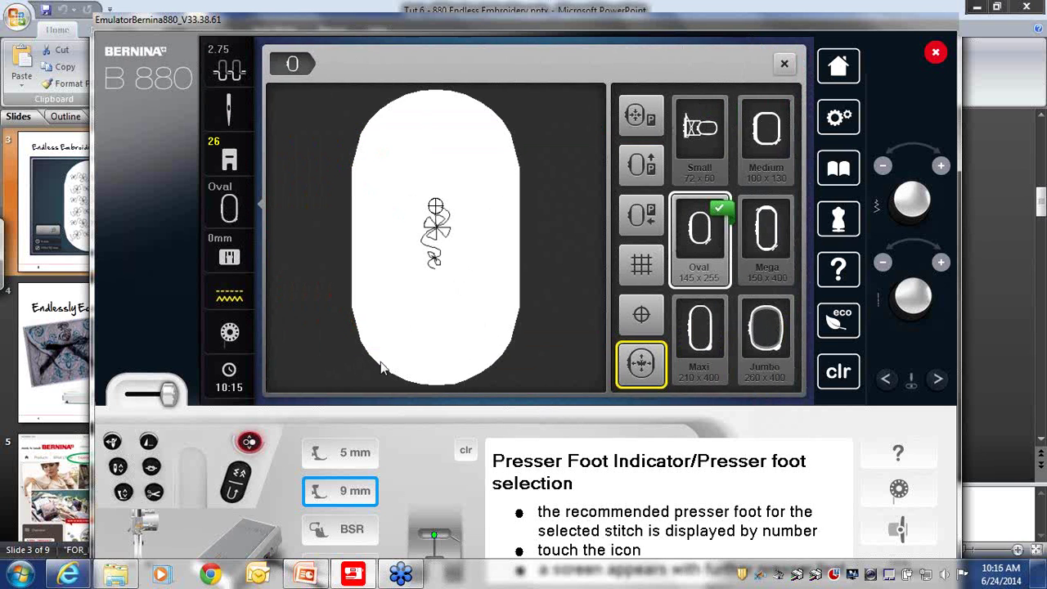
{"action": "left_click", "coordinate": [764, 64]}
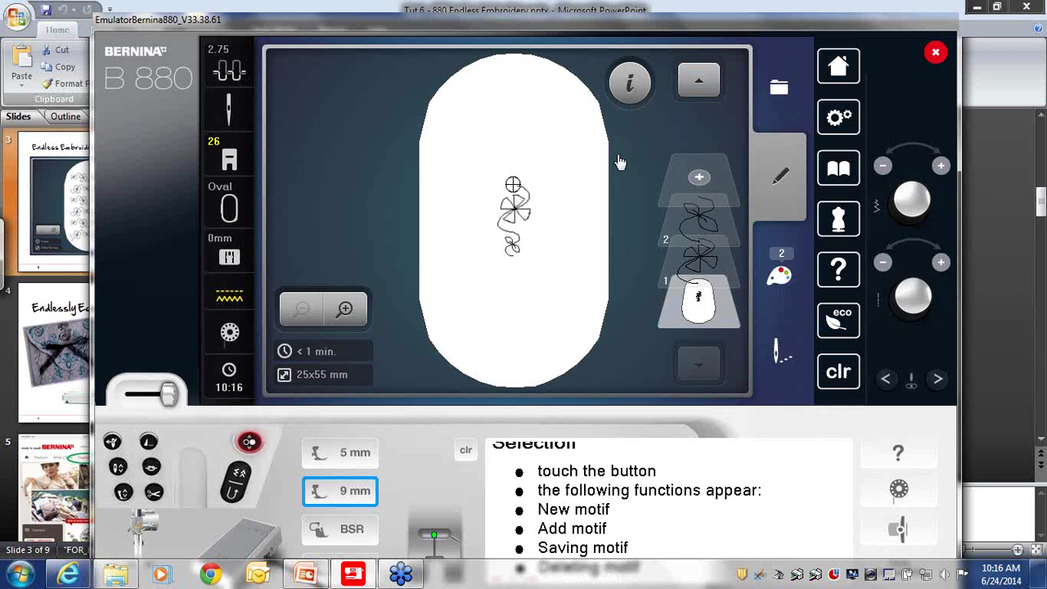
- Set up endless embroidery with both lower reference arrows off and 4 repeats
{"action": "left_click", "coordinate": [631, 90]}
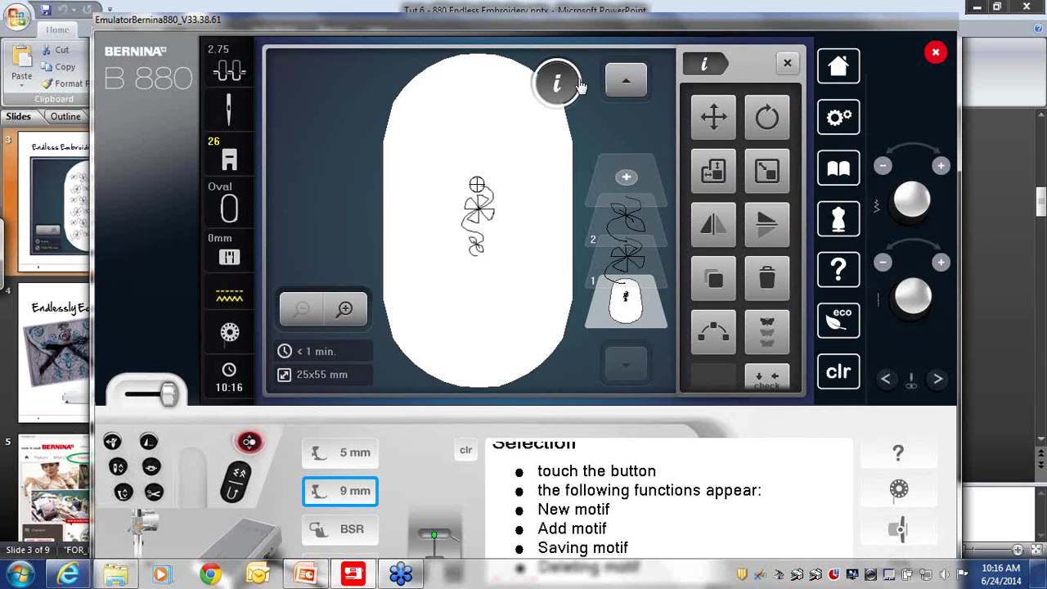
{"action": "left_click", "coordinate": [775, 332]}
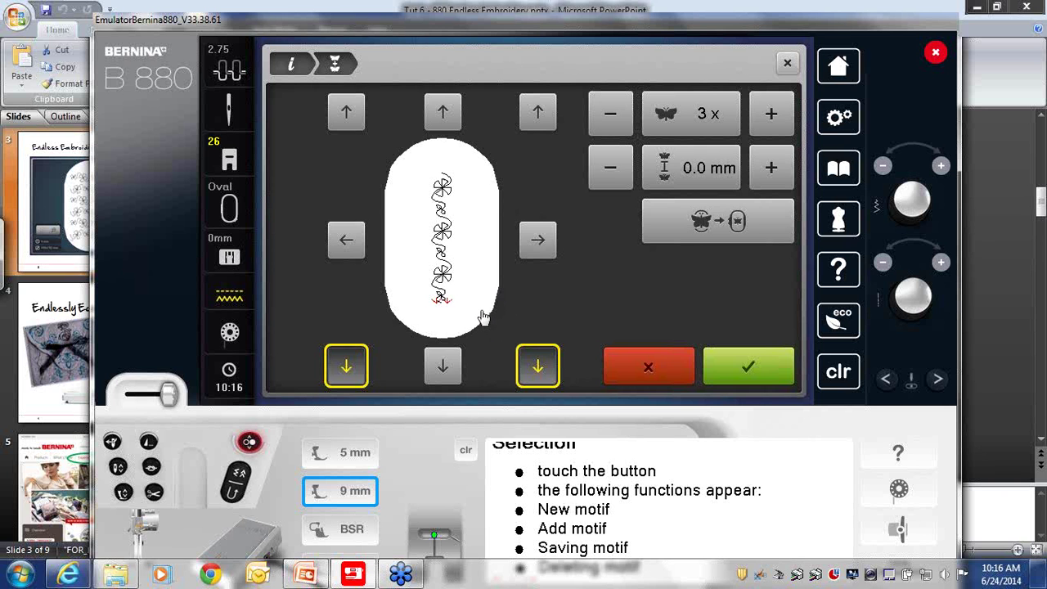
{"action": "left_click", "coordinate": [348, 368]}
{"action": "left_click", "coordinate": [537, 366]}
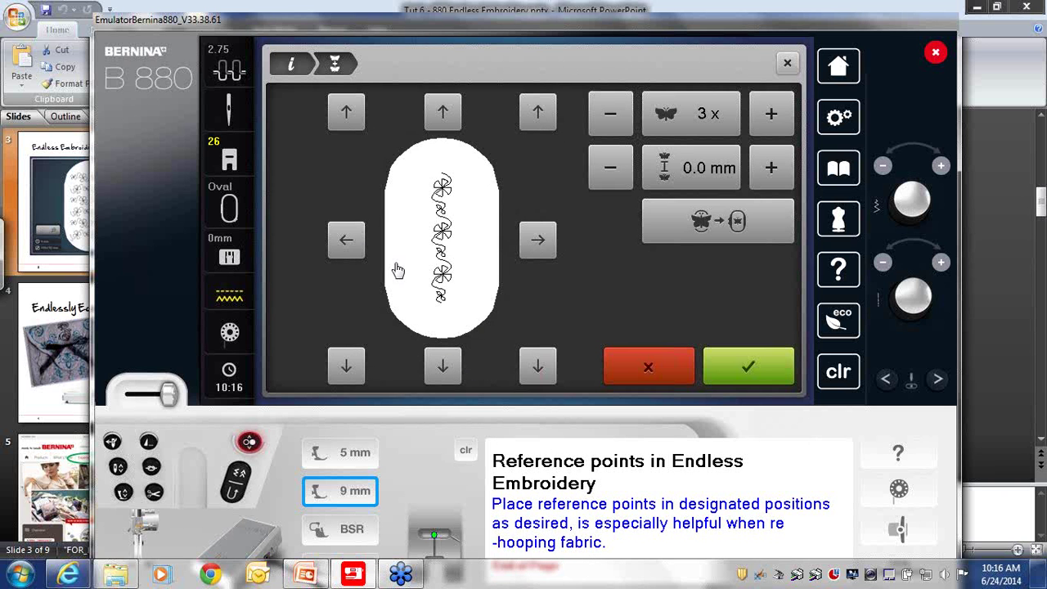
{"action": "left_click", "coordinate": [771, 116]}
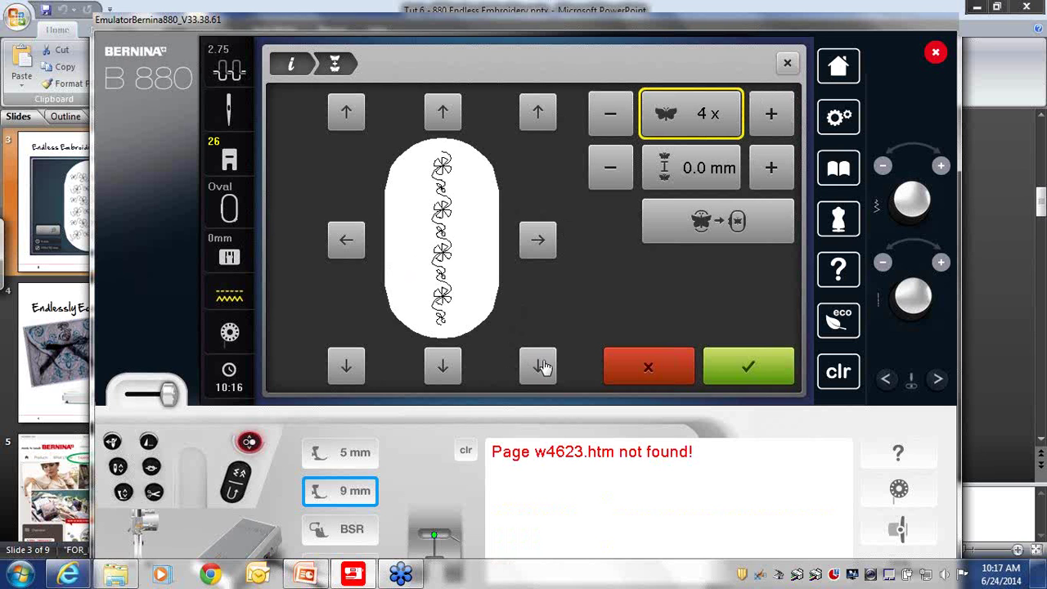
- Confirm the four-repeat border and switch to the Jumbo 260x400 hoop
{"action": "left_click", "coordinate": [741, 370]}
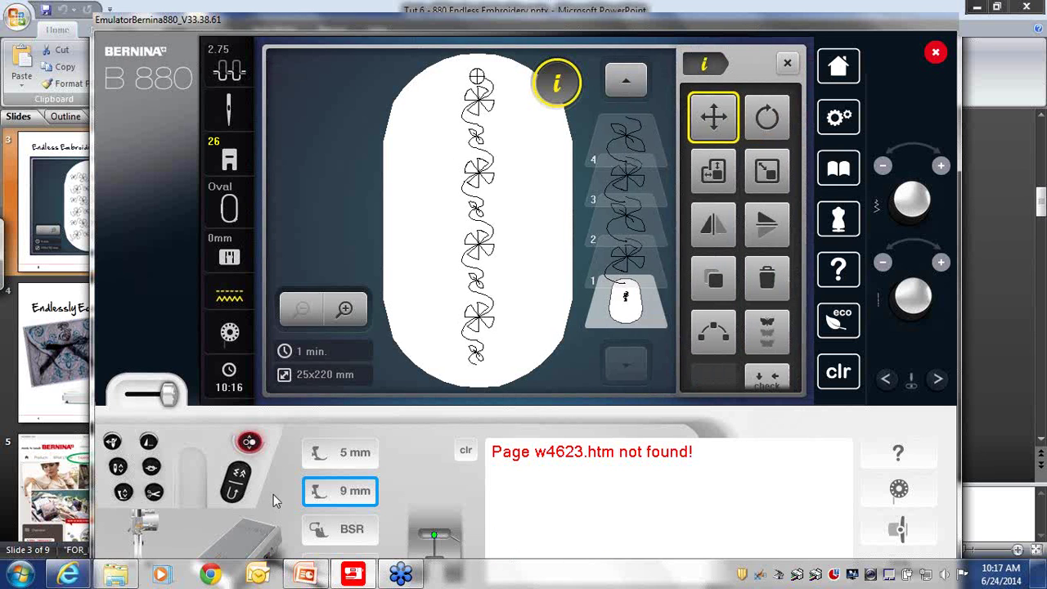
{"action": "left_click", "coordinate": [230, 209]}
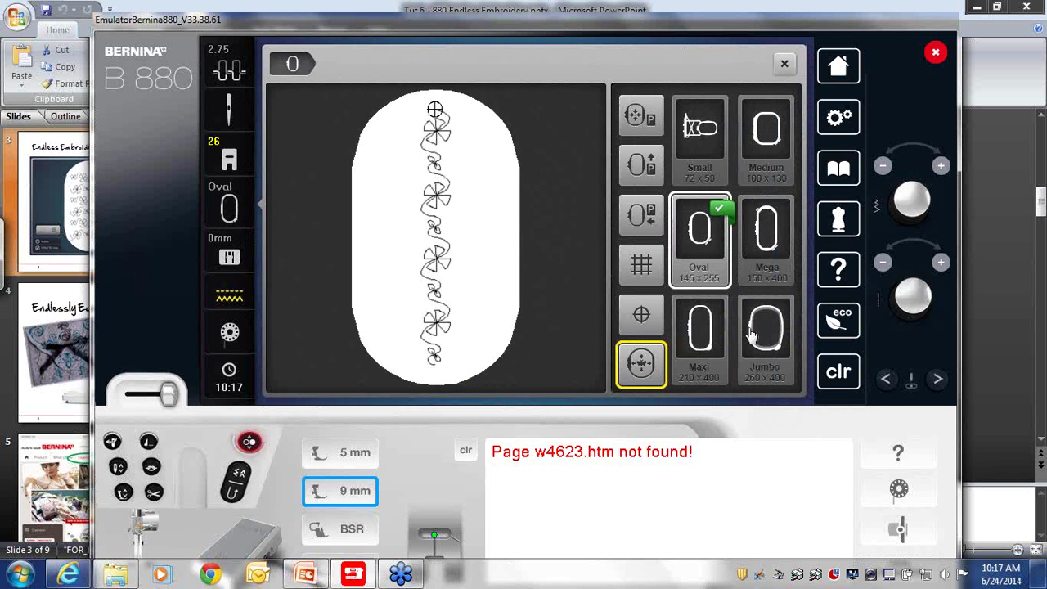
{"action": "left_click", "coordinate": [745, 355]}
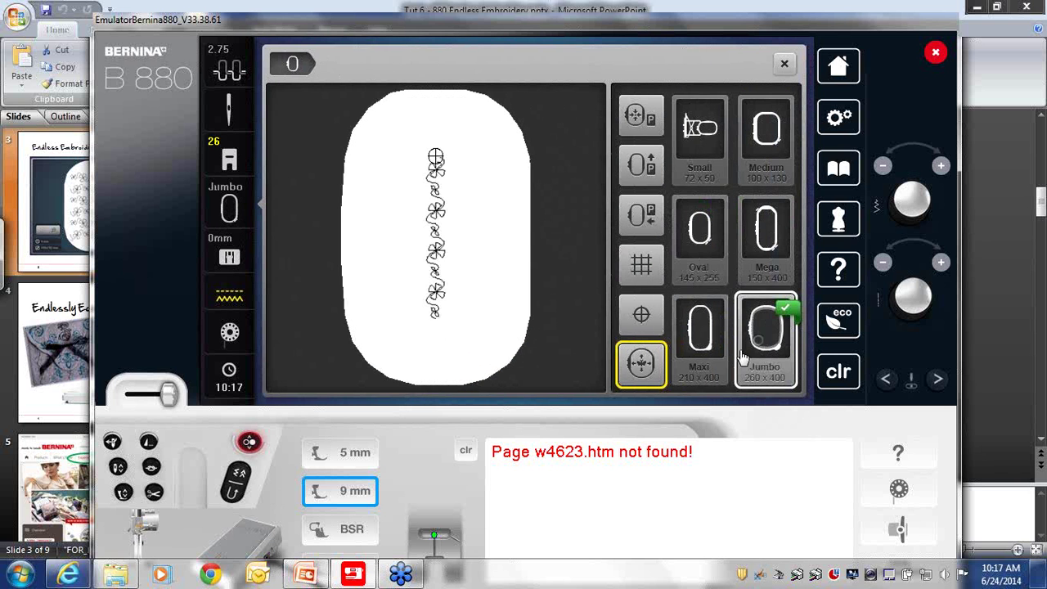
{"action": "left_click", "coordinate": [783, 64]}
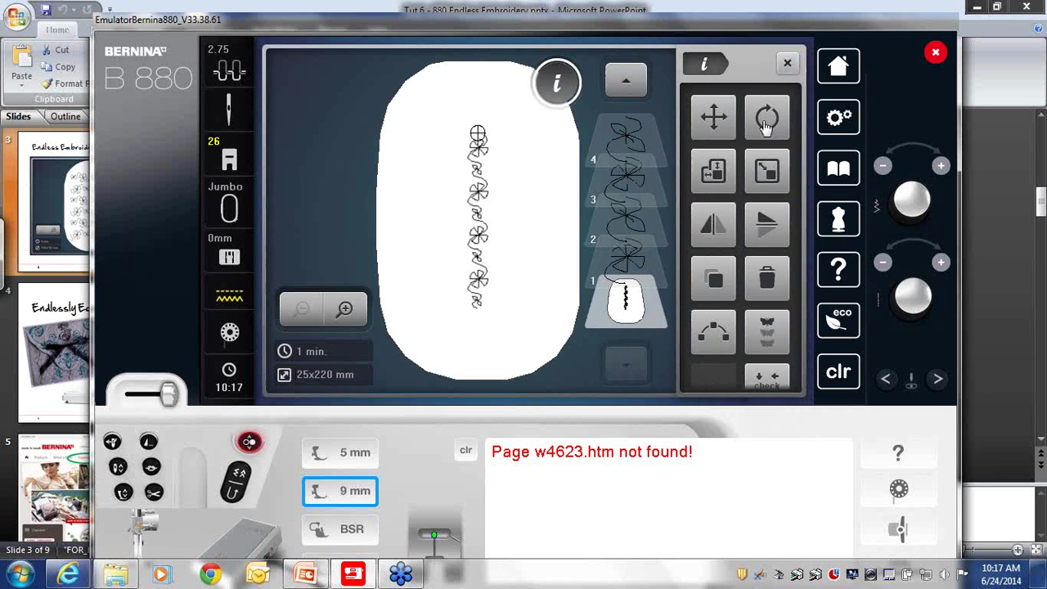
- Rotate the border +90° so it runs horizontally at 220x25 mm
{"action": "left_click", "coordinate": [758, 127]}
{"action": "left_click", "coordinate": [745, 190]}
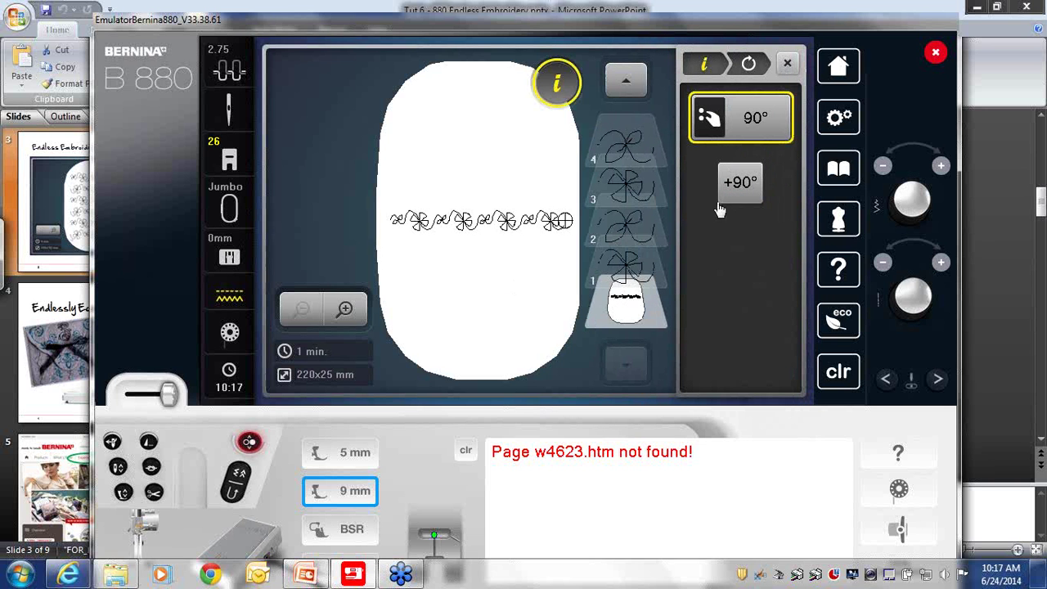
{"action": "left_click", "coordinate": [712, 65]}
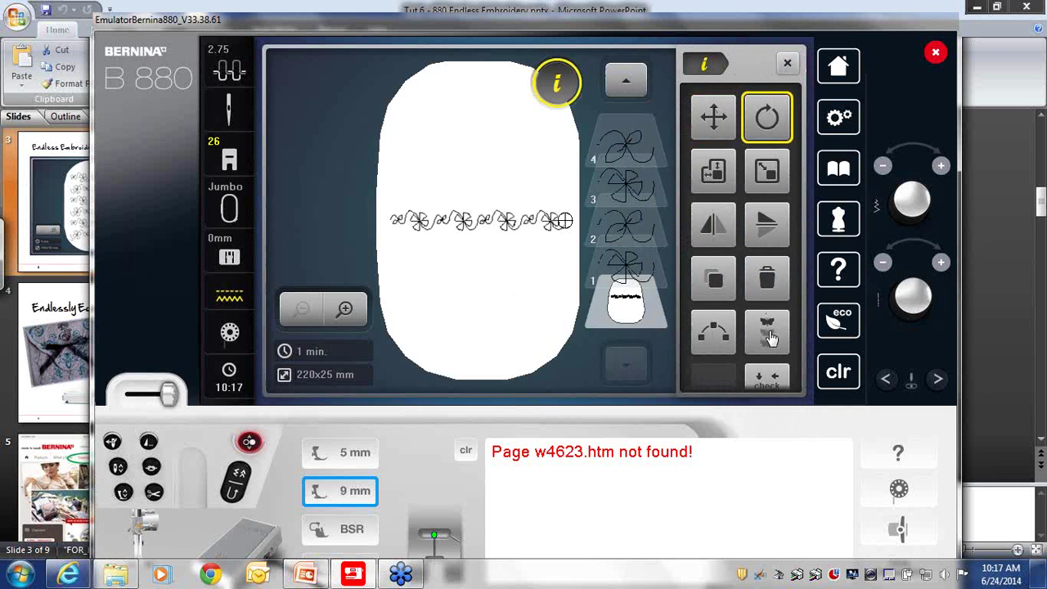
- Start endless embroidery, lower repeats from 11 to 10, and raise spacing to 5.7 mm
{"action": "left_click", "coordinate": [767, 334]}
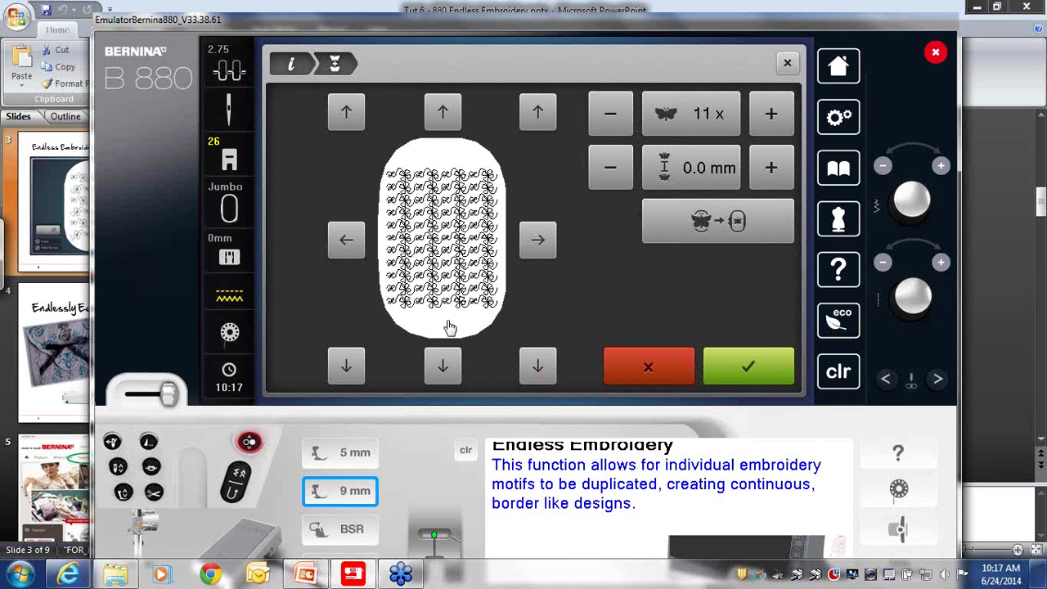
{"action": "left_click", "coordinate": [613, 122]}
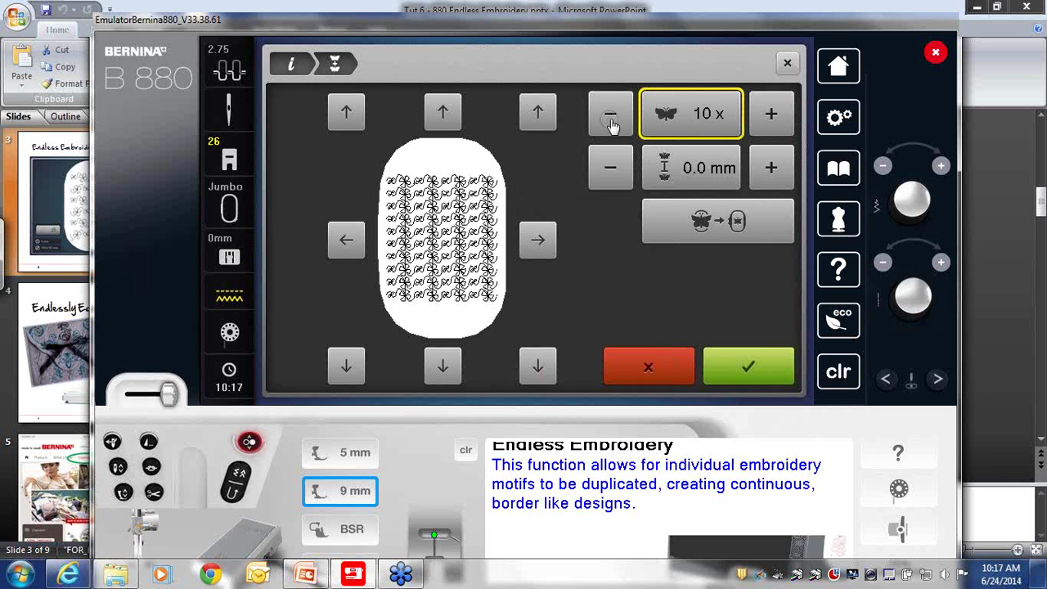
{"action": "left_click", "coordinate": [771, 168]}
{"action": "left_click", "coordinate": [774, 172]}
{"action": "left_click", "coordinate": [774, 172]}
{"action": "left_click", "coordinate": [773, 172]}
{"action": "left_click", "coordinate": [773, 172]}
{"action": "left_click", "coordinate": [773, 171]}
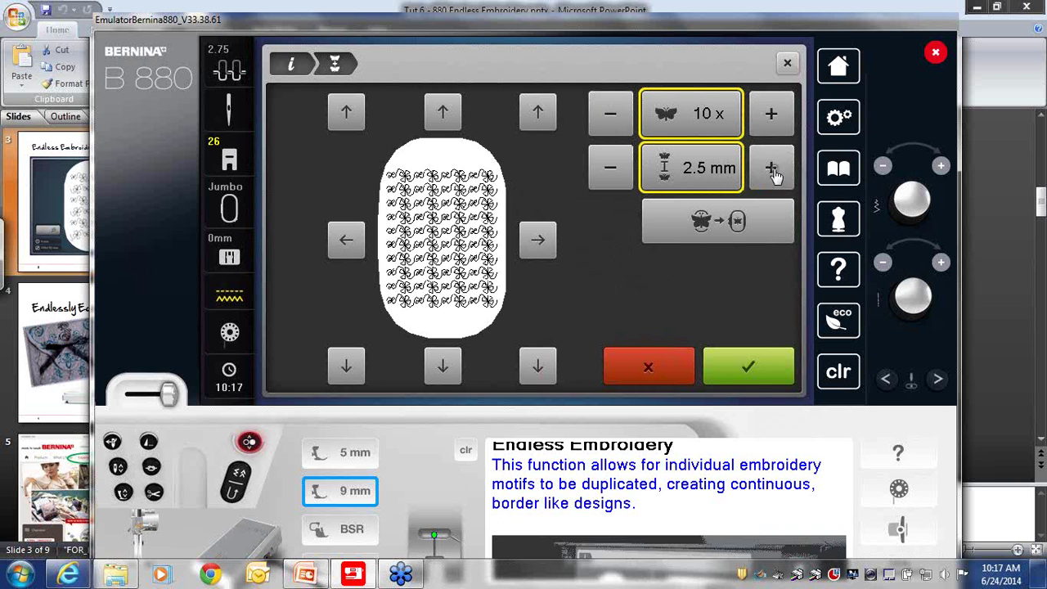
{"action": "left_click", "coordinate": [773, 172]}
{"action": "left_click", "coordinate": [773, 172]}
{"action": "left_click", "coordinate": [774, 172]}
{"action": "left_click", "coordinate": [773, 171]}
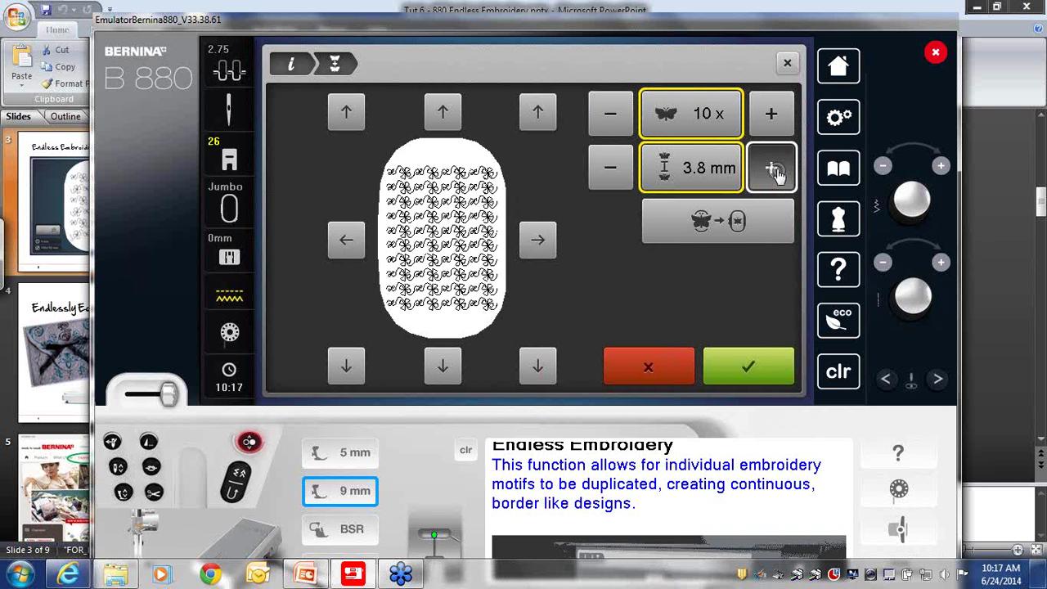
{"action": "left_click", "coordinate": [773, 172]}
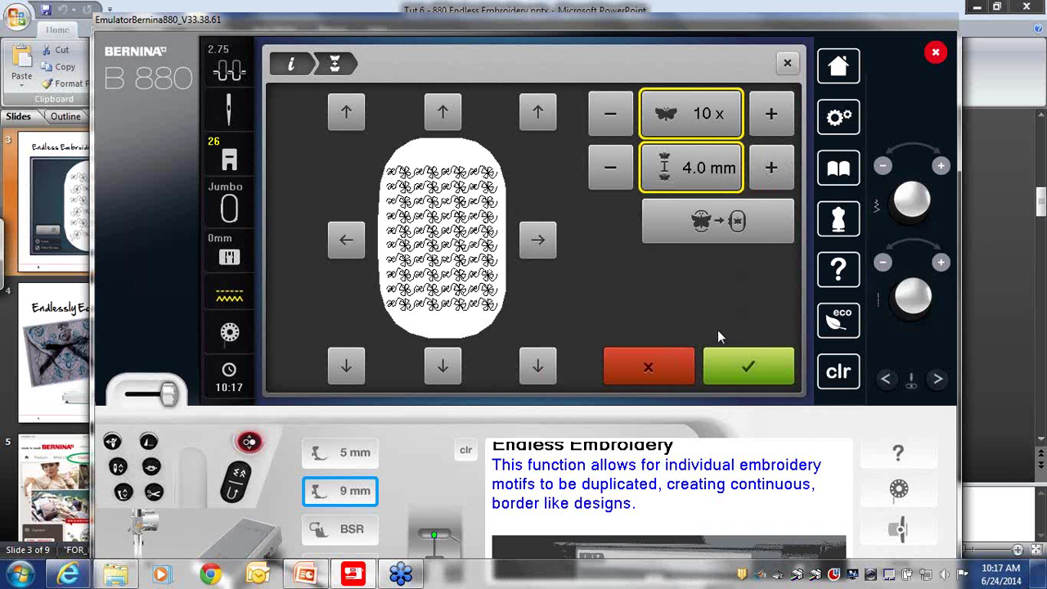
{"action": "left_click", "coordinate": [774, 172]}
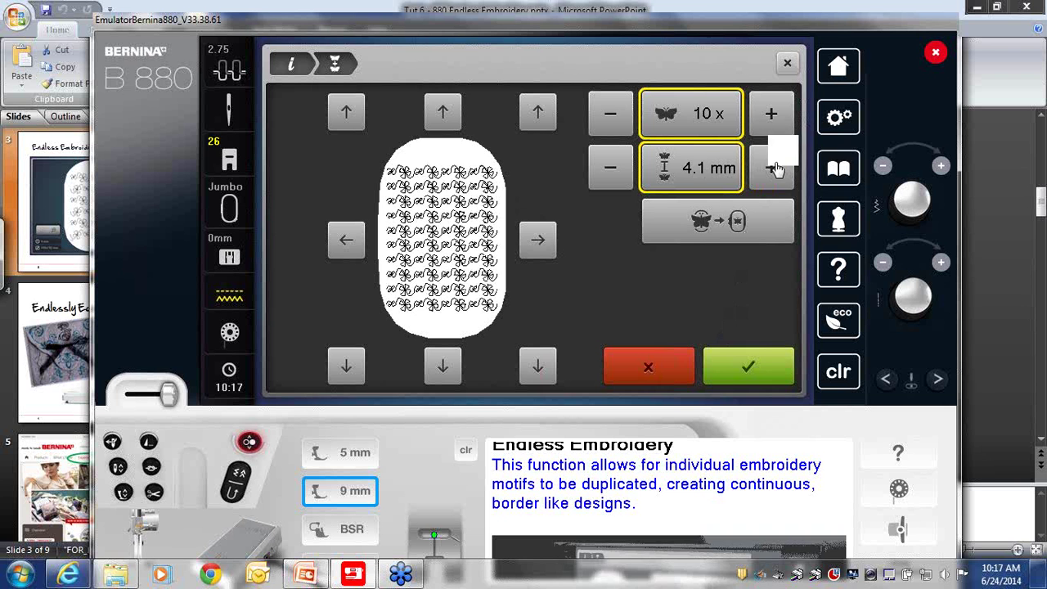
{"action": "left_click", "coordinate": [773, 172]}
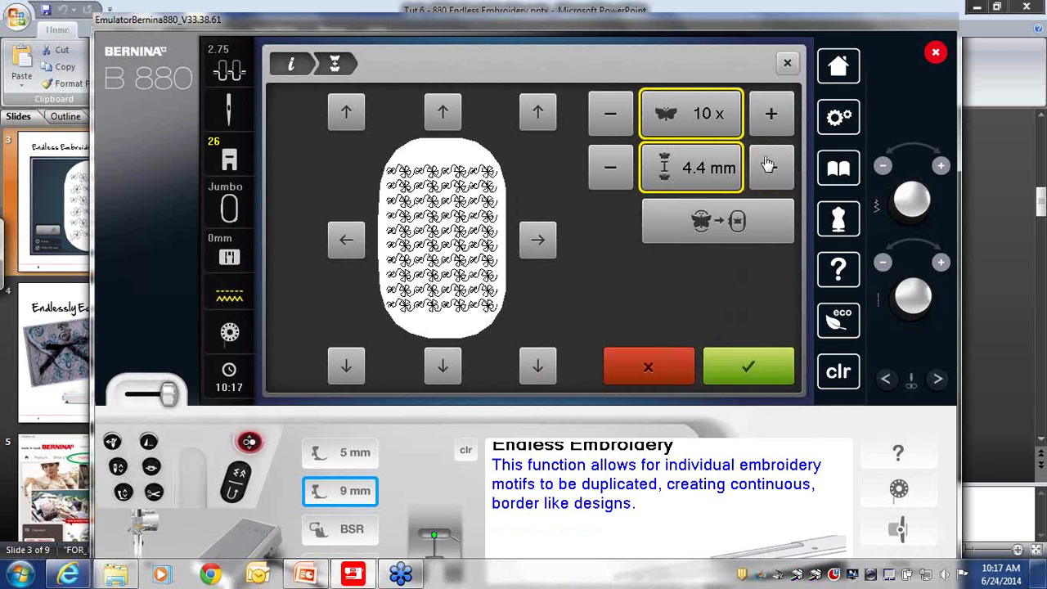
{"action": "left_click", "coordinate": [941, 263]}
{"action": "left_click", "coordinate": [941, 263]}
{"action": "left_click", "coordinate": [941, 264]}
{"action": "left_click", "coordinate": [942, 264]}
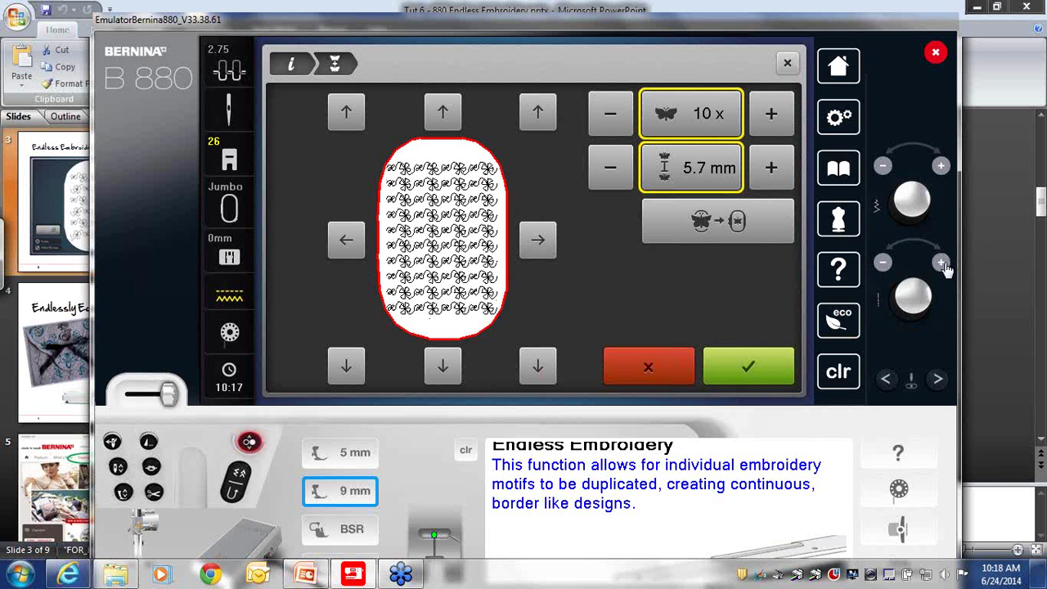
- Reduce repeats to 8 and raise the spacing to 9.1 mm
{"action": "left_click", "coordinate": [883, 167]}
{"action": "left_click", "coordinate": [883, 167]}
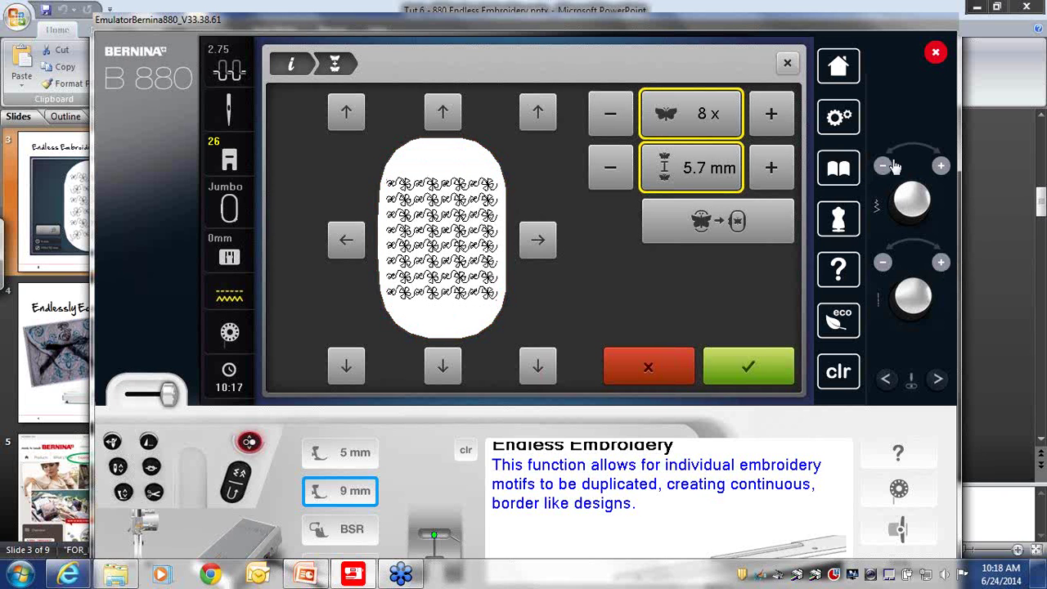
{"action": "left_click", "coordinate": [941, 263]}
{"action": "left_click", "coordinate": [941, 263]}
{"action": "left_click", "coordinate": [941, 264]}
{"action": "left_click", "coordinate": [940, 263]}
{"action": "left_click", "coordinate": [941, 264]}
{"action": "left_click", "coordinate": [941, 264]}
{"action": "left_click", "coordinate": [941, 263]}
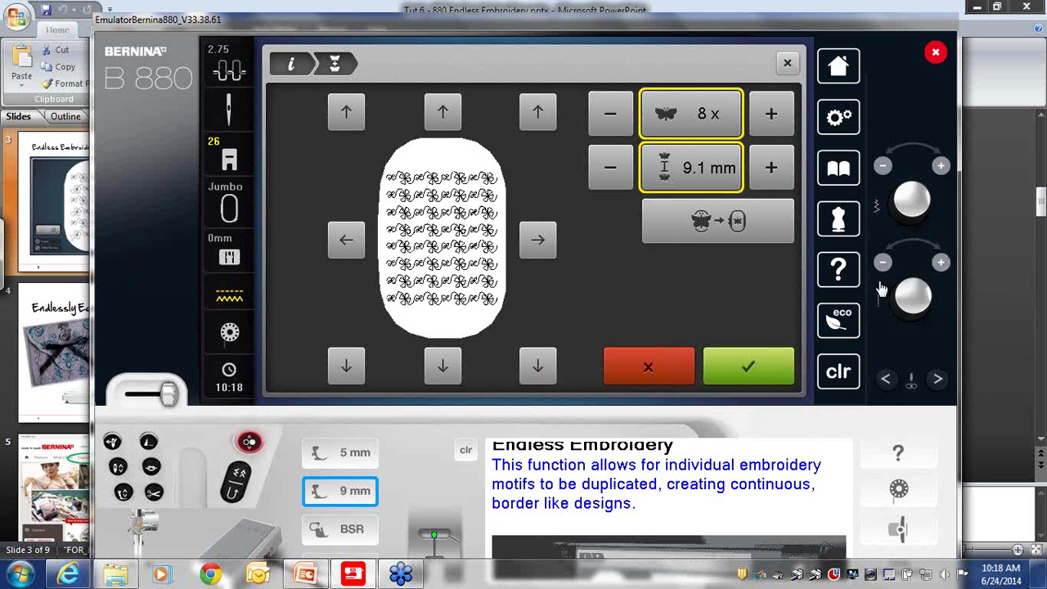
- Confirm the 8-repeat endless fill and step through its individual motif layers
{"action": "left_click", "coordinate": [748, 368]}
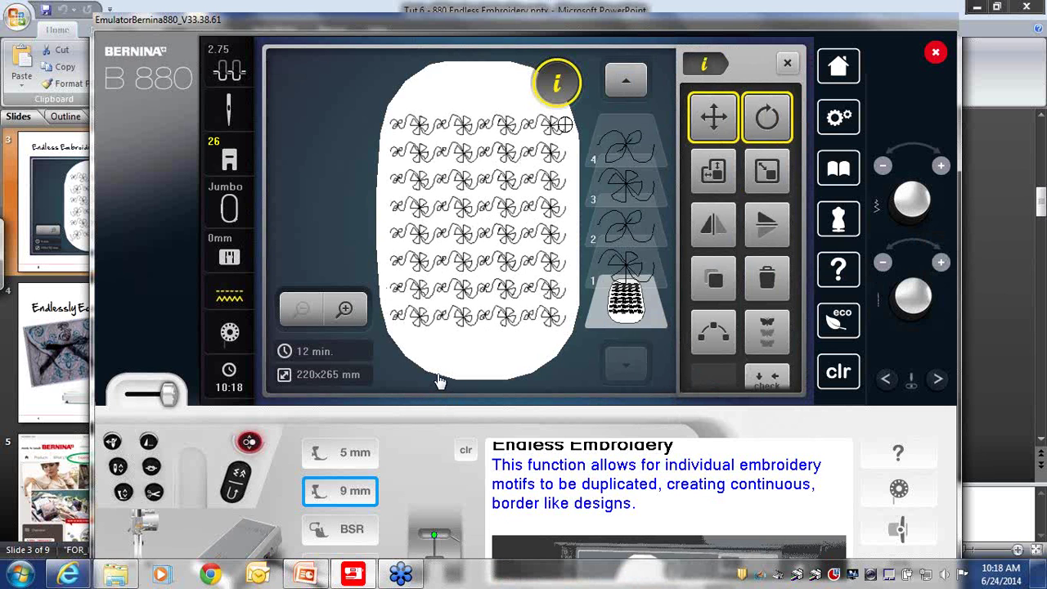
{"action": "left_click", "coordinate": [614, 281]}
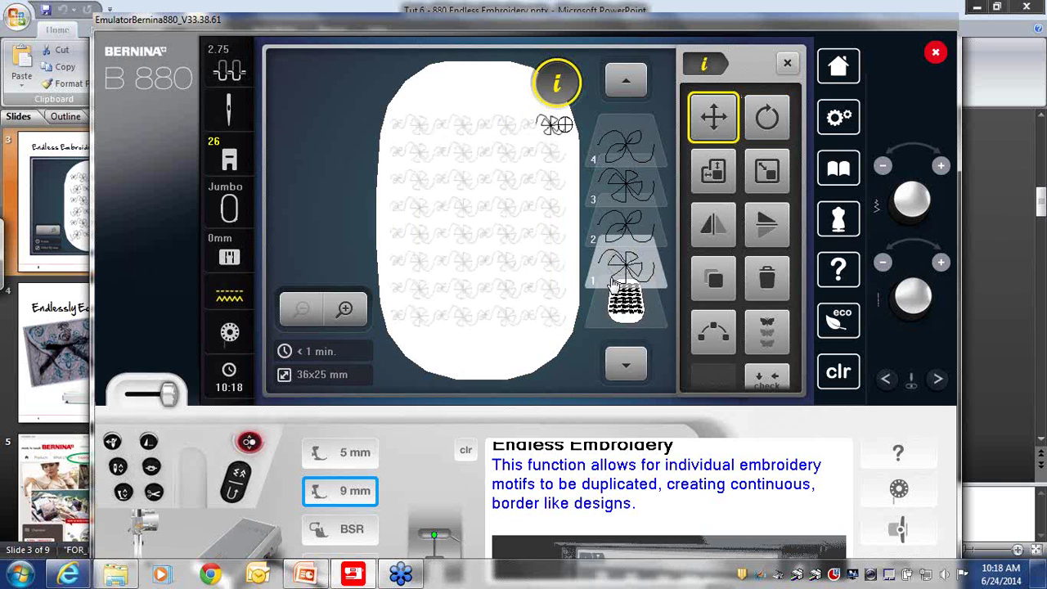
{"action": "left_click", "coordinate": [556, 336]}
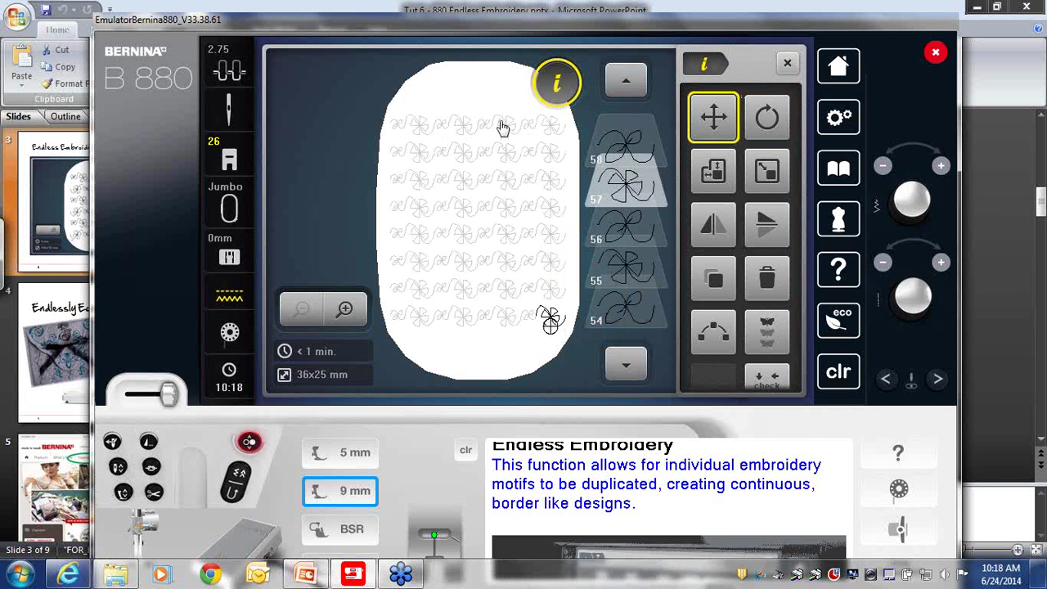
{"action": "left_click", "coordinate": [419, 115]}
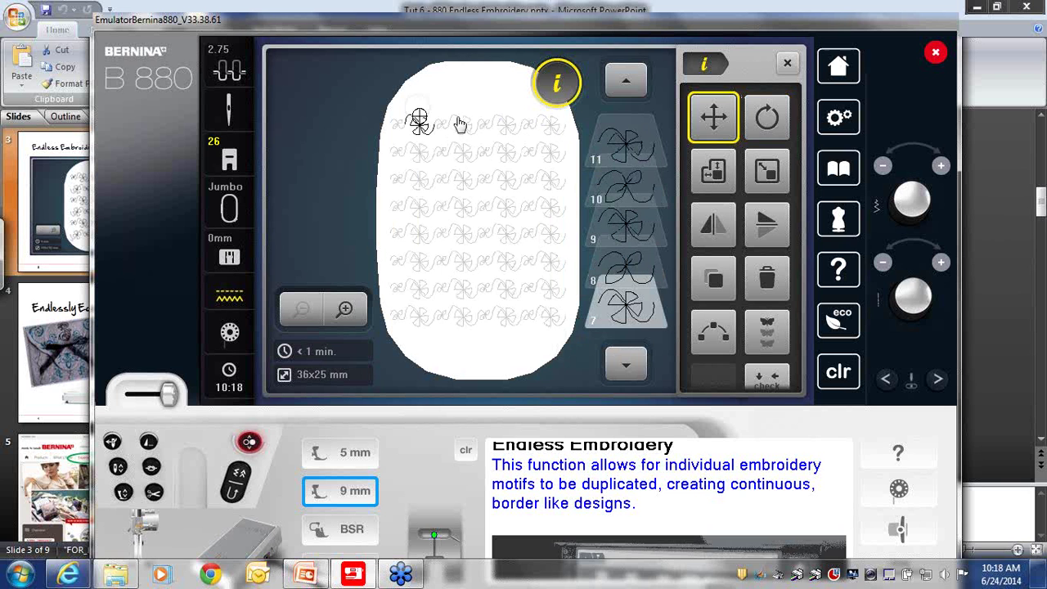
{"action": "left_click", "coordinate": [627, 85]}
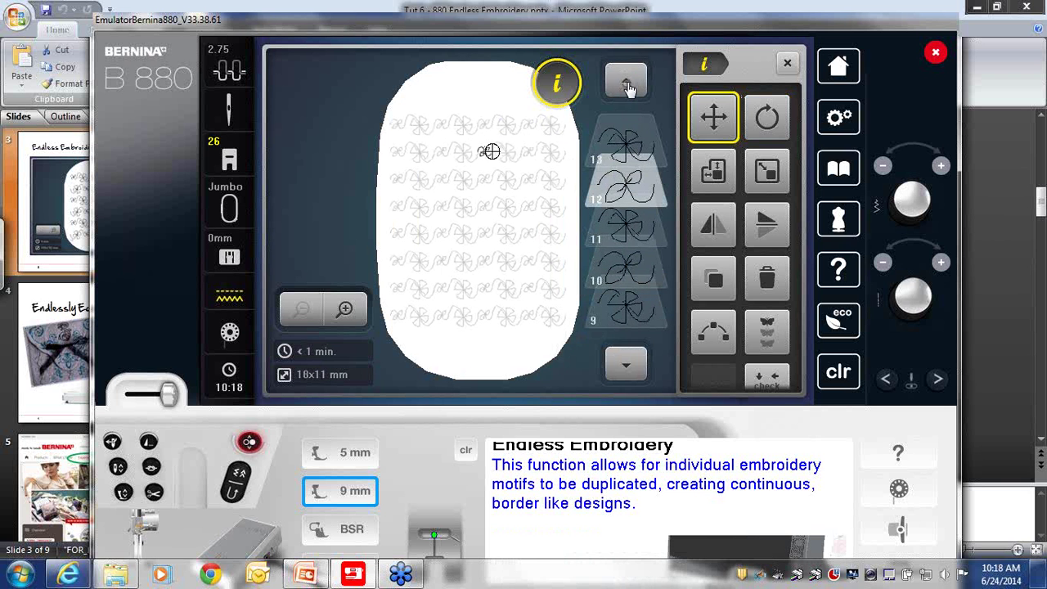
{"action": "left_click", "coordinate": [628, 85]}
{"action": "left_click", "coordinate": [627, 85]}
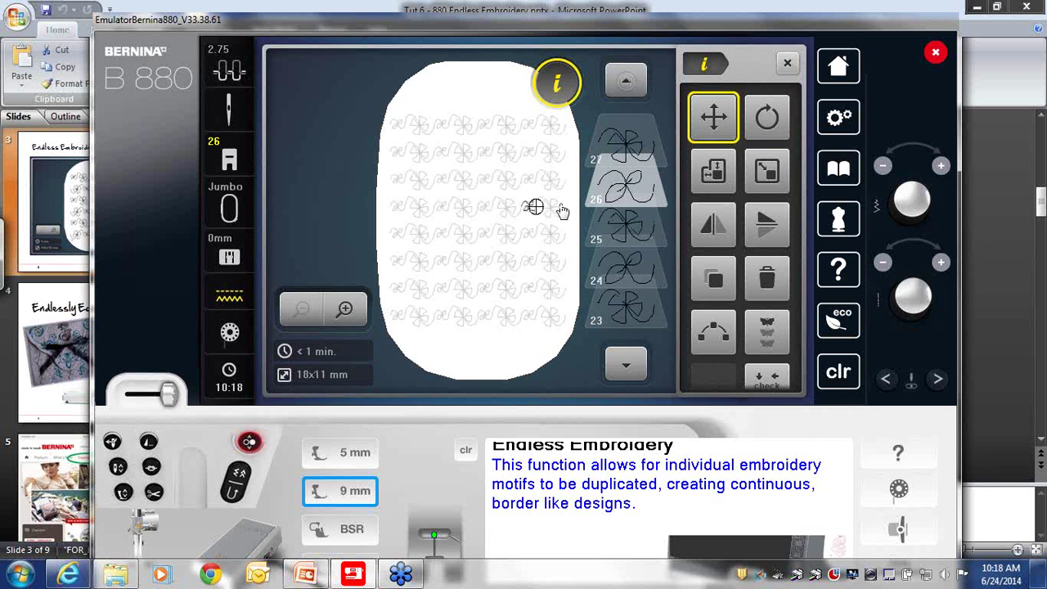
- Step along the bottom-row motifs to the last layers of the pattern
{"action": "left_click", "coordinate": [550, 321]}
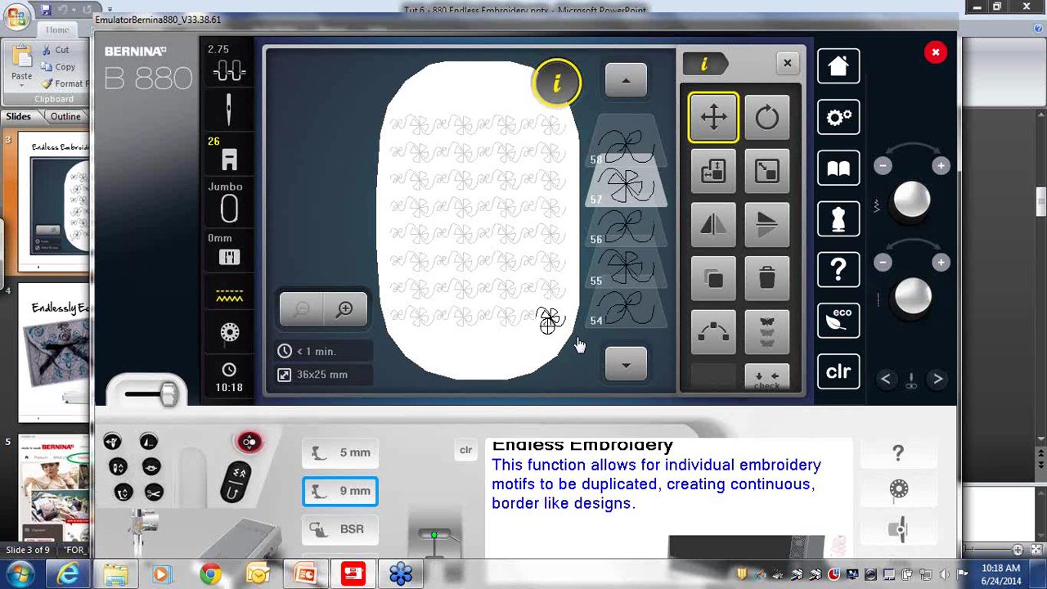
{"action": "left_click", "coordinate": [627, 82]}
{"action": "left_click", "coordinate": [630, 82]}
{"action": "left_click", "coordinate": [633, 85]}
- Add pink-and-green flower design 1 from embroidery folder 1 as layer 65
{"action": "left_click", "coordinate": [632, 85]}
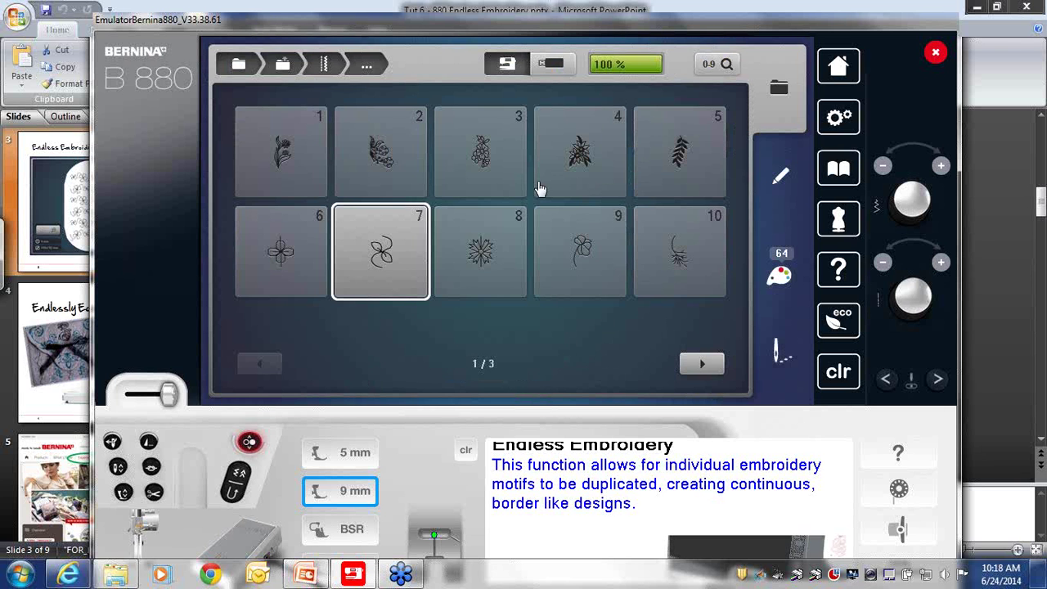
{"action": "left_click", "coordinate": [298, 72]}
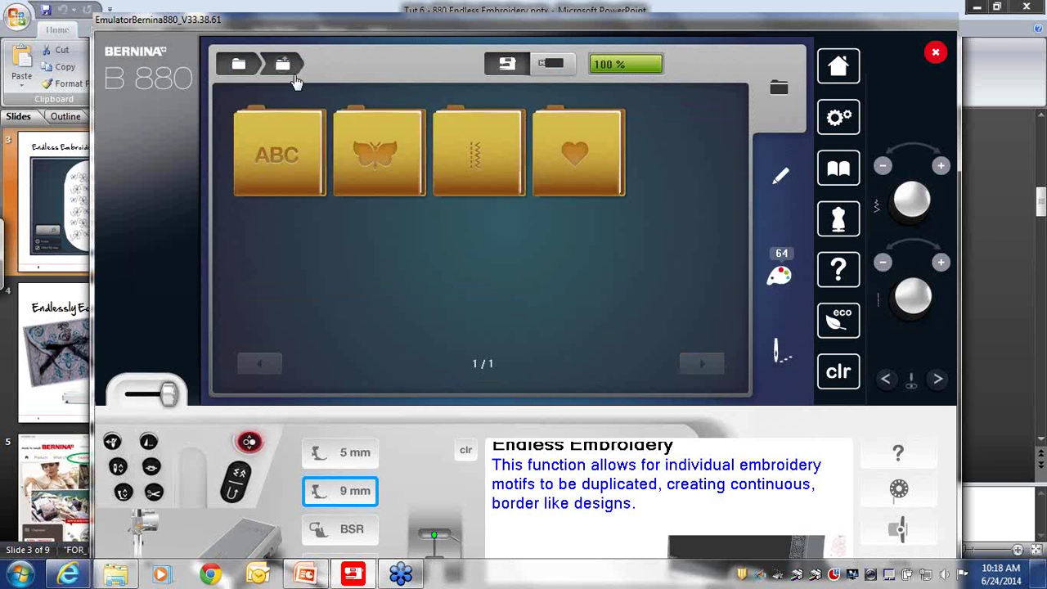
{"action": "left_click", "coordinate": [374, 168]}
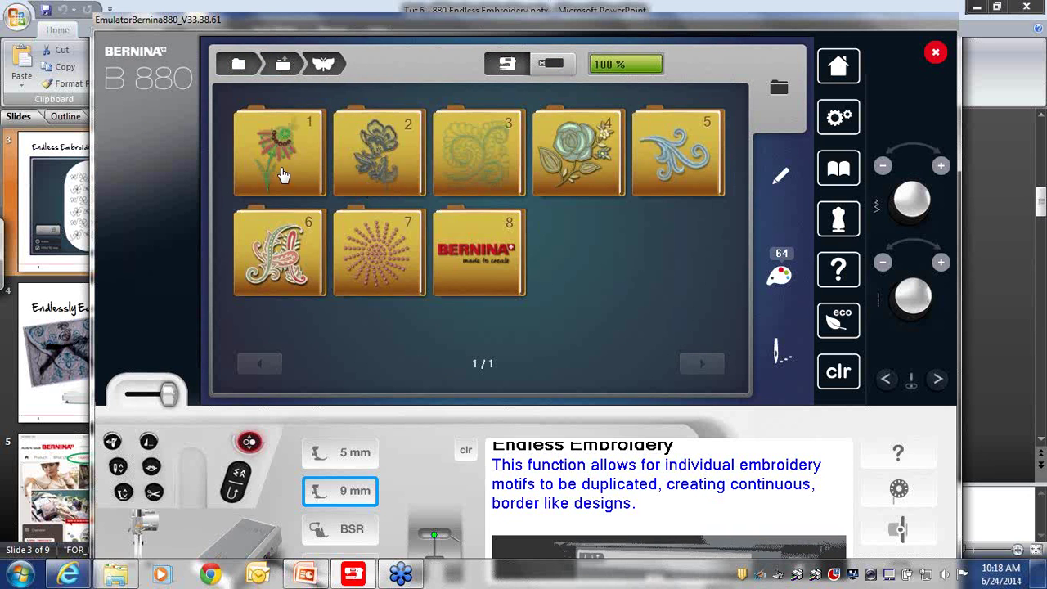
{"action": "left_click", "coordinate": [278, 161]}
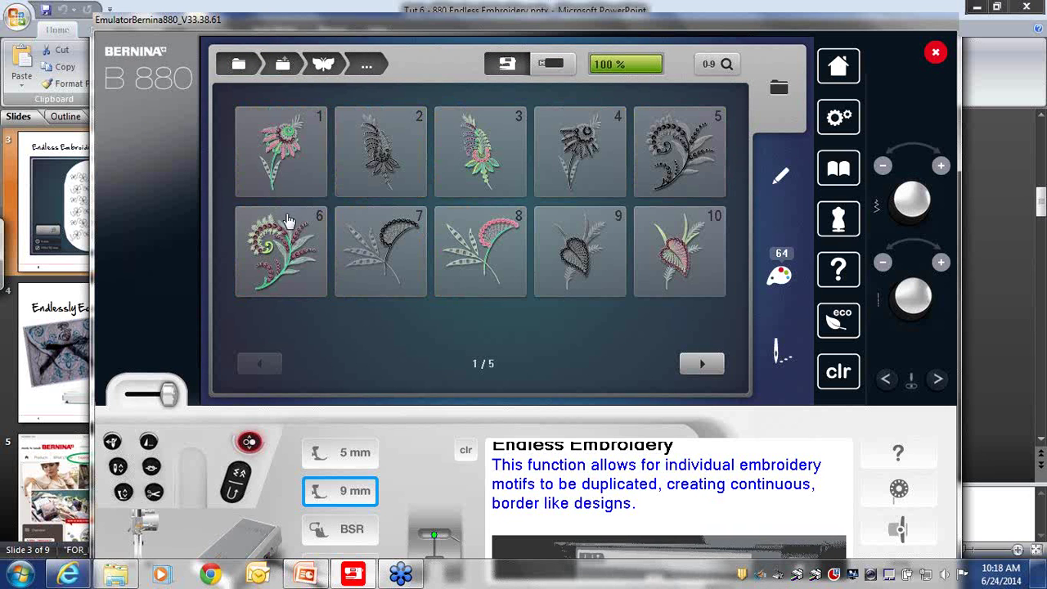
{"action": "left_click", "coordinate": [276, 164]}
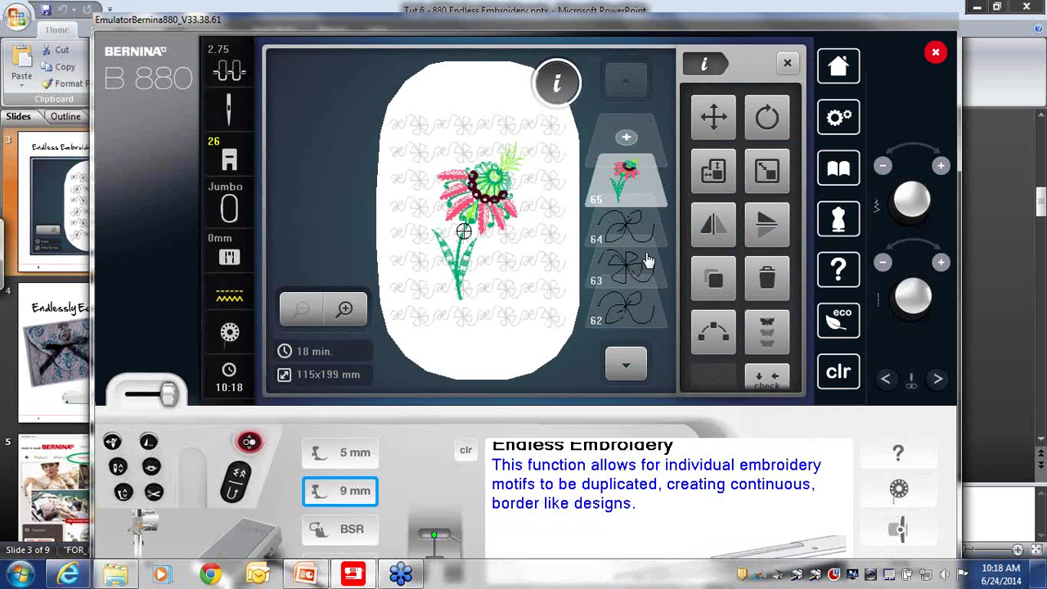
- Reposition the flower over the background and scale it to 109% (126x218 mm)
{"action": "mouse_move", "coordinate": [486, 199]}
{"action": "left_mouse_down"}
{"action": "mouse_move", "coordinate": [501, 196]}
{"action": "mouse_move", "coordinate": [484, 189]}
{"action": "left_mouse_up"}
{"action": "left_click", "coordinate": [767, 170]}
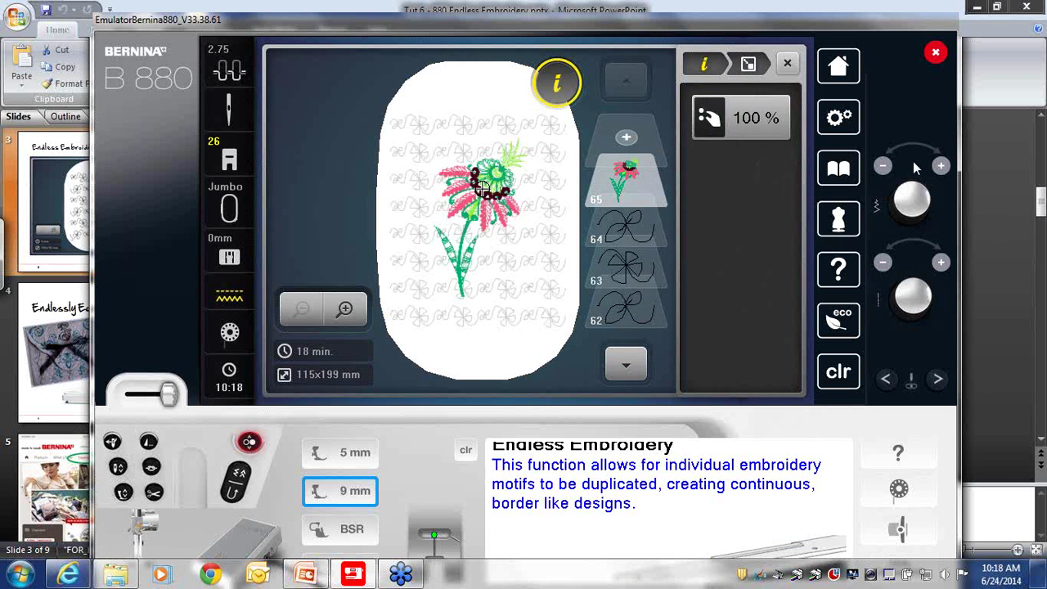
{"action": "scroll", "coordinate": [933, 169], "scroll_direction": "up", "scroll_amount": 9}
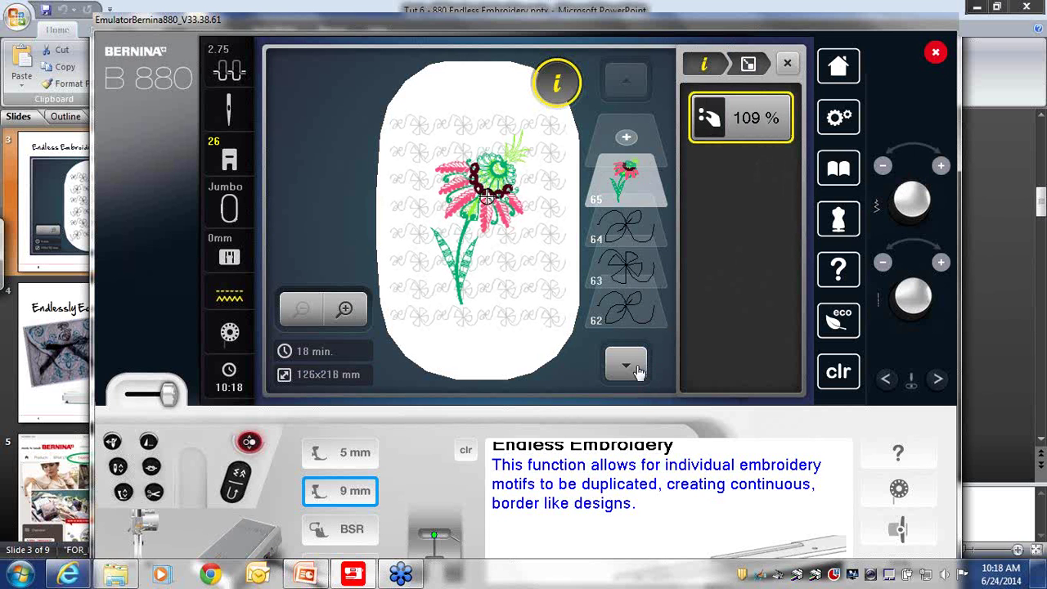
{"action": "left_click", "coordinate": [705, 67]}
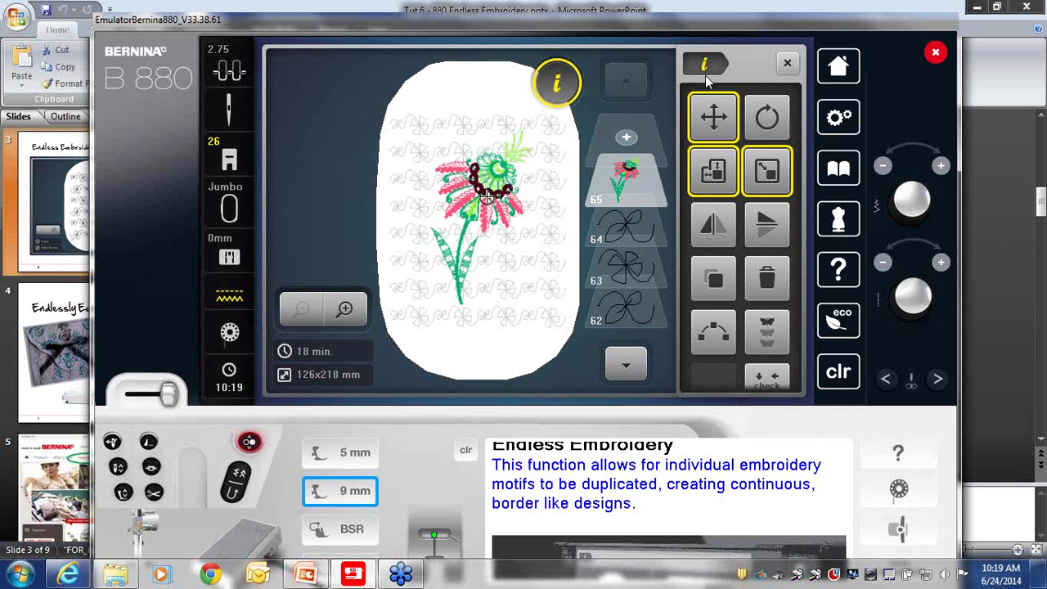
- Visit the home screen, return to the design, and collapse the editing panel
{"action": "left_click", "coordinate": [837, 77]}
{"action": "left_click", "coordinate": [788, 65]}
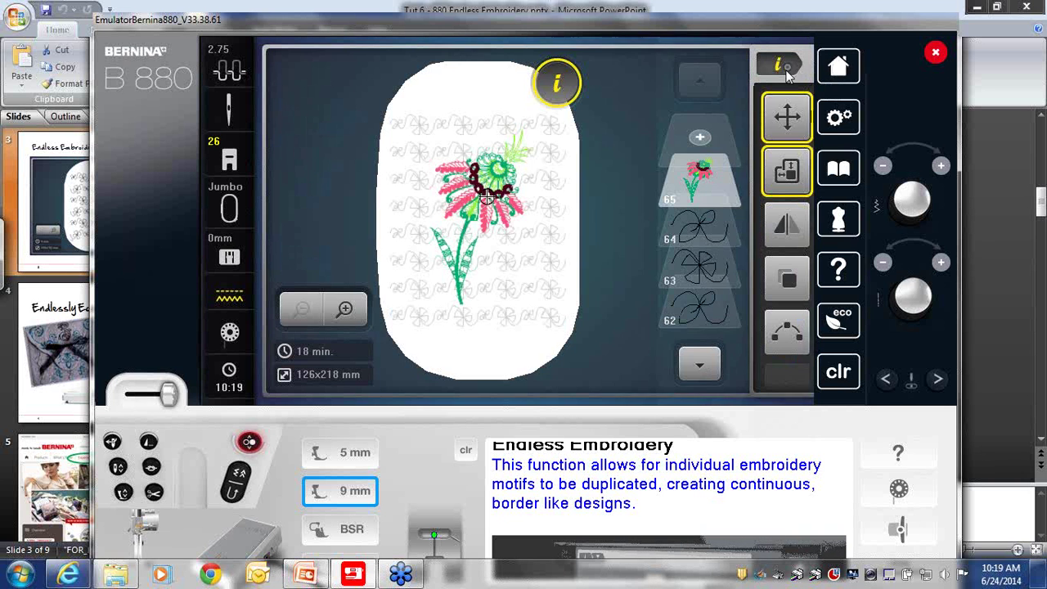
{"action": "left_click", "coordinate": [788, 64]}
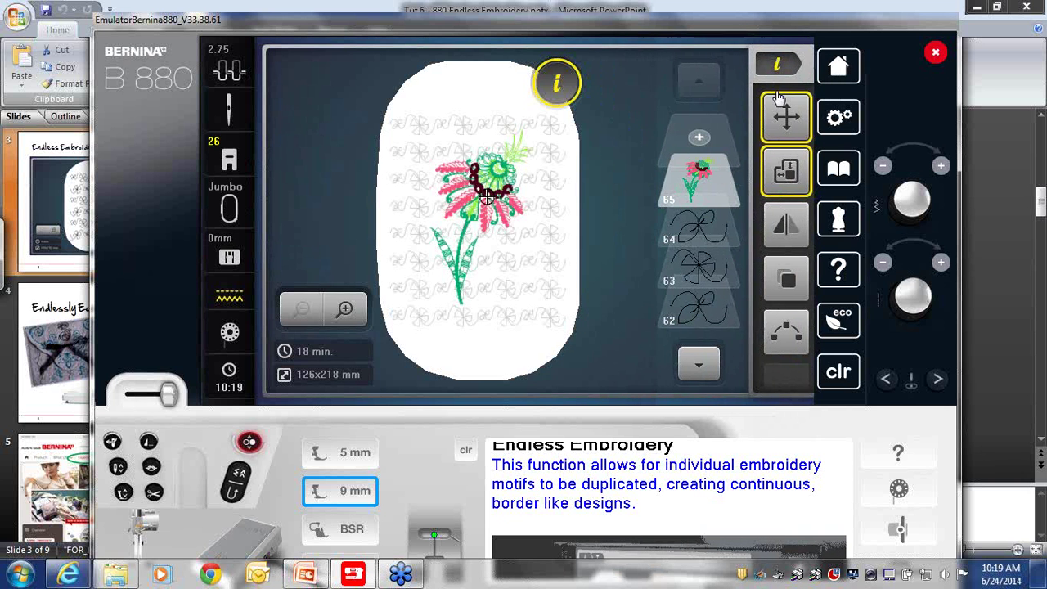
- Open rosebud design 8 from the BERNINA flower folder, 54x78 mm
{"action": "left_click", "coordinate": [781, 96]}
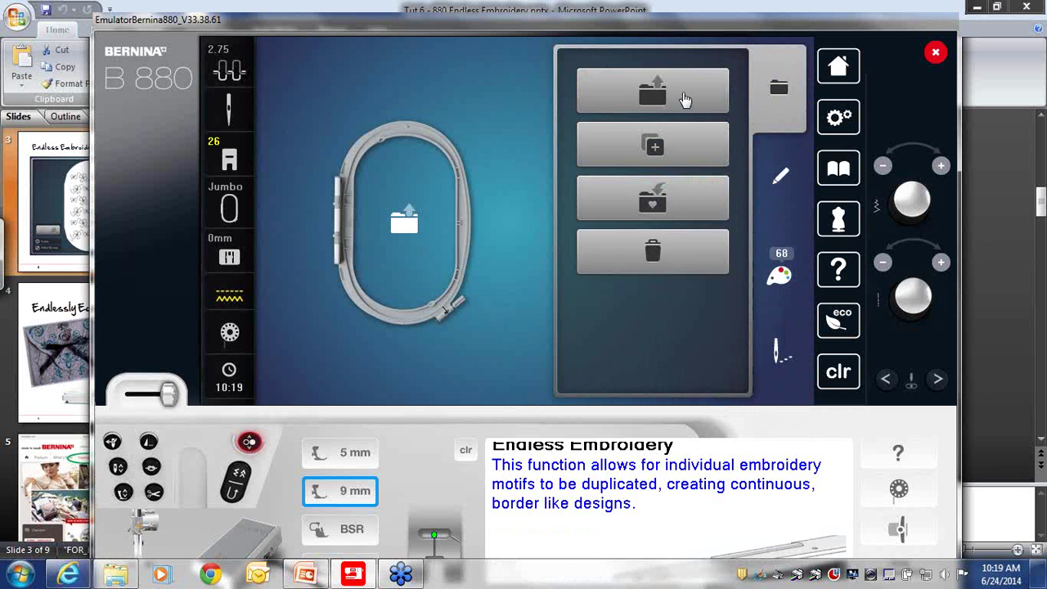
{"action": "left_click", "coordinate": [683, 100]}
{"action": "left_click", "coordinate": [393, 157]}
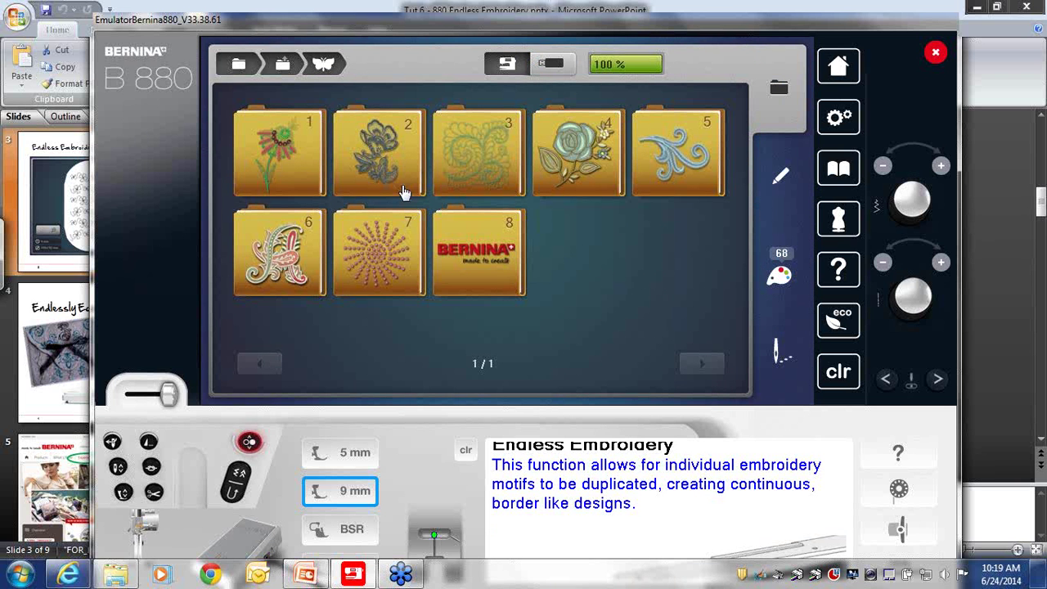
{"action": "left_click", "coordinate": [487, 247]}
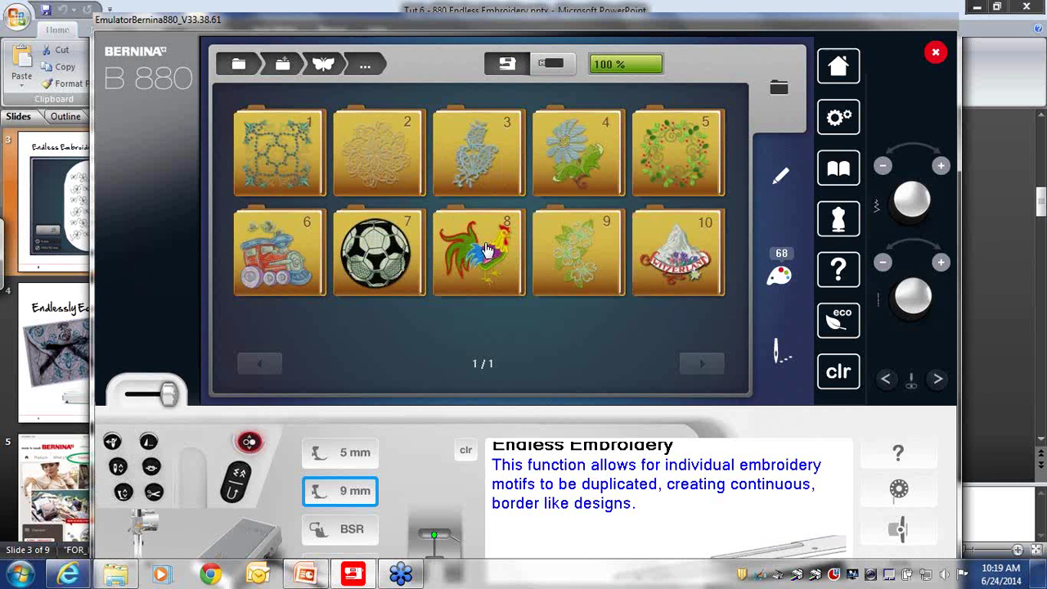
{"action": "left_click", "coordinate": [586, 166]}
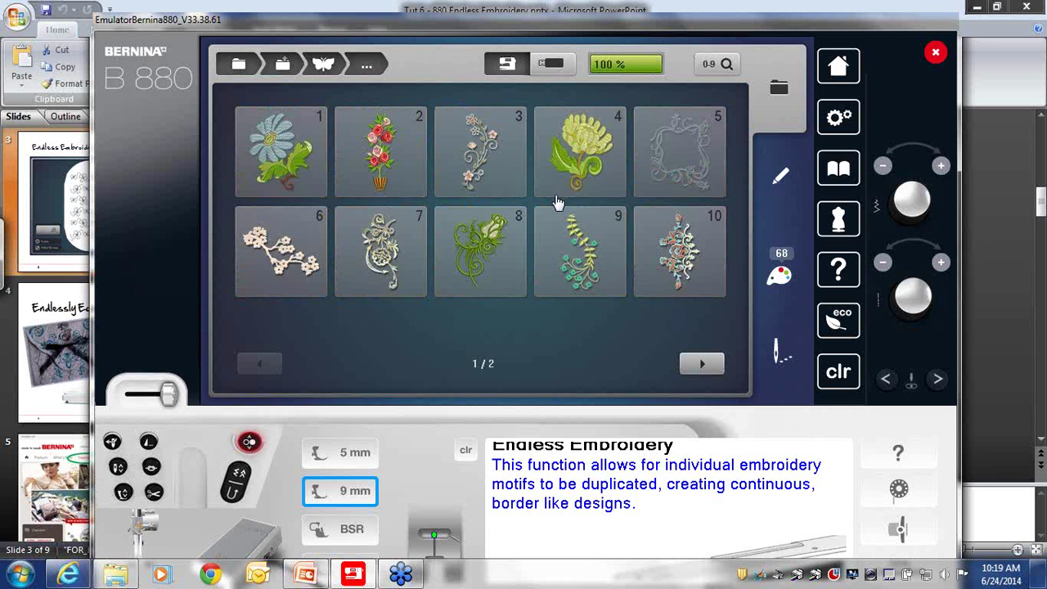
{"action": "left_click", "coordinate": [489, 260]}
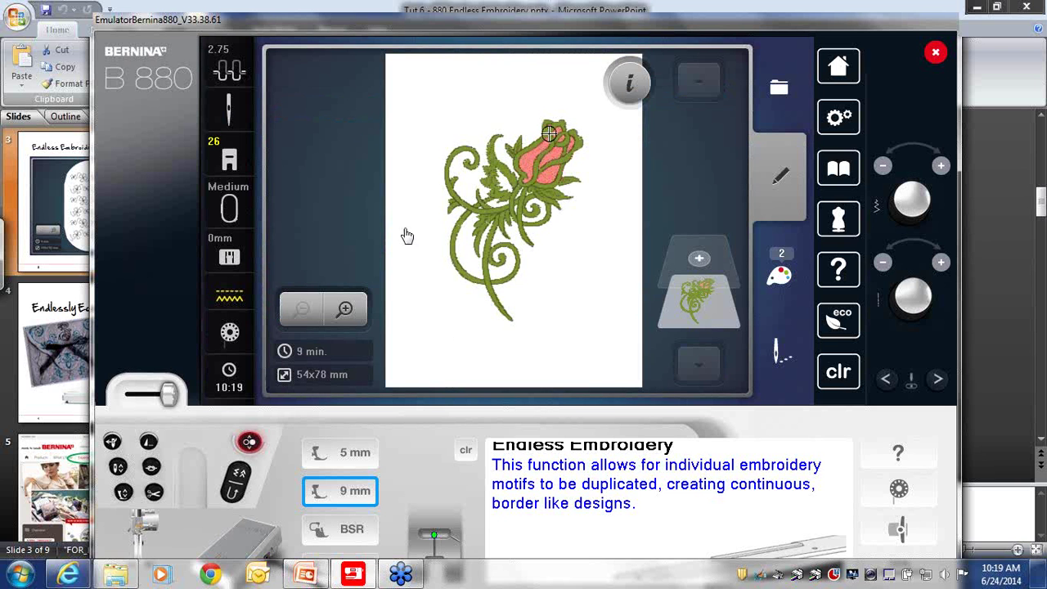
- Switch the layout to the Jumbo hoop
{"action": "left_click", "coordinate": [230, 208]}
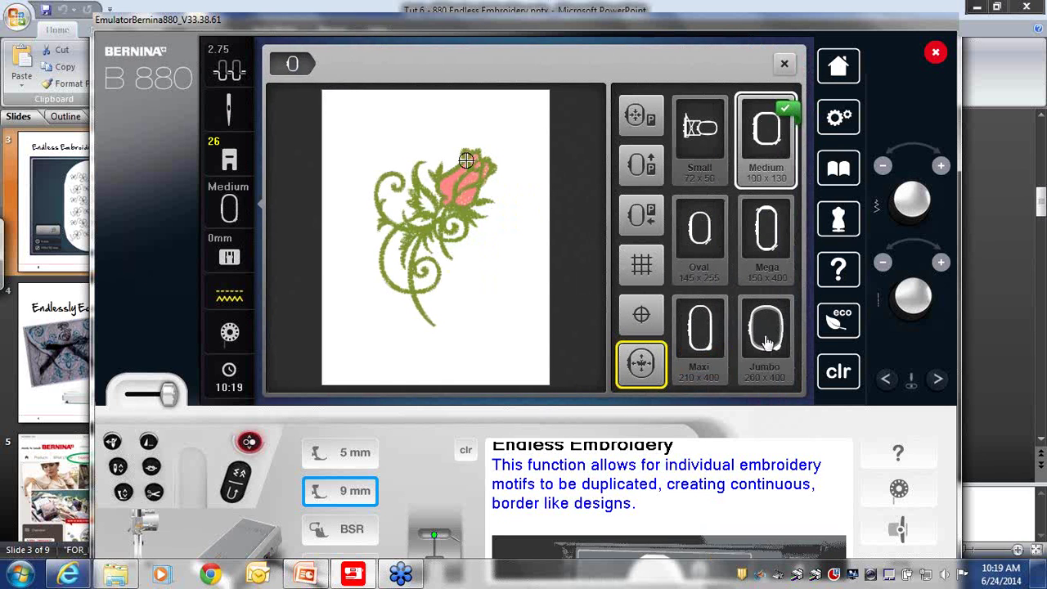
{"action": "left_click", "coordinate": [768, 340]}
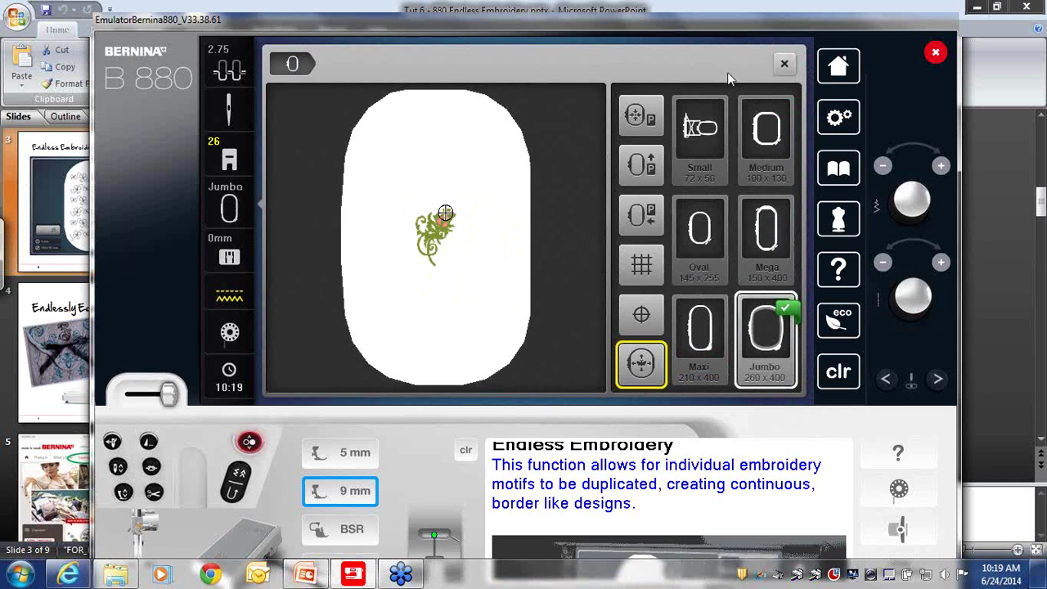
{"action": "left_click", "coordinate": [783, 65]}
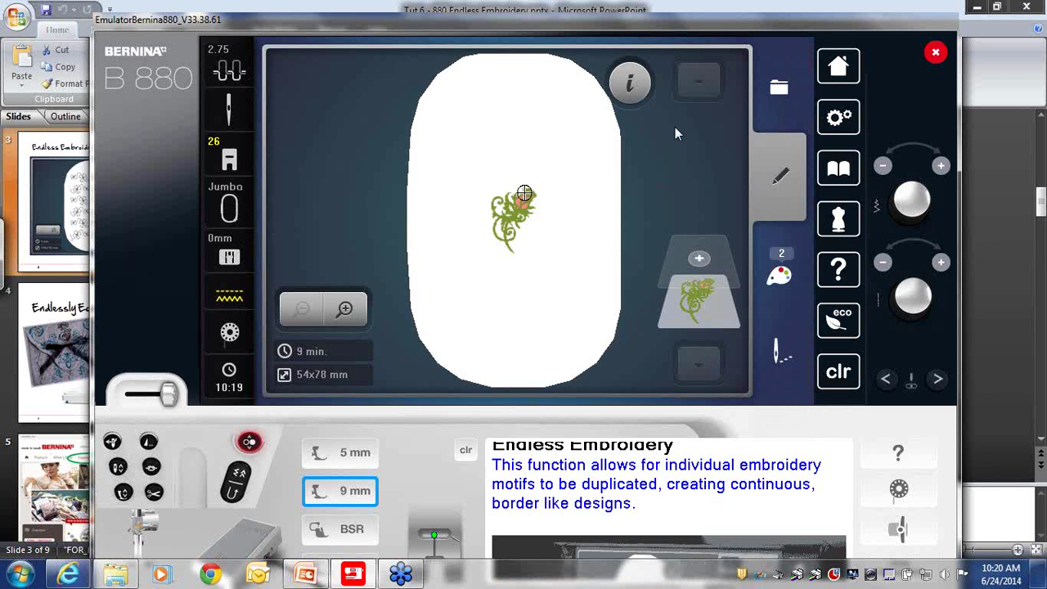
- Duplicate the rosebud and mirror the copy left to right
{"action": "left_click", "coordinate": [630, 83]}
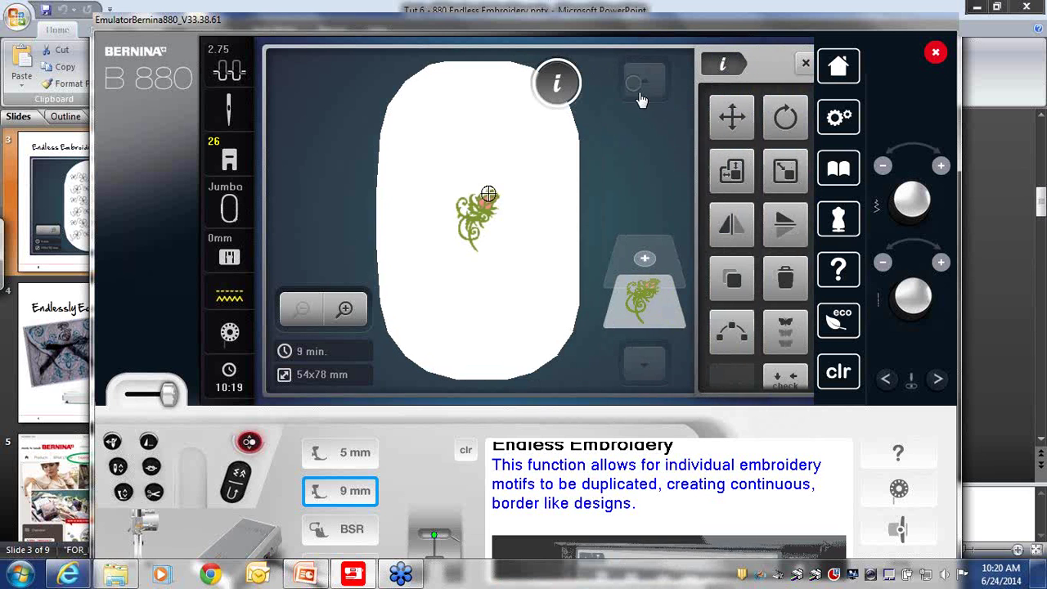
{"action": "left_click", "coordinate": [713, 292]}
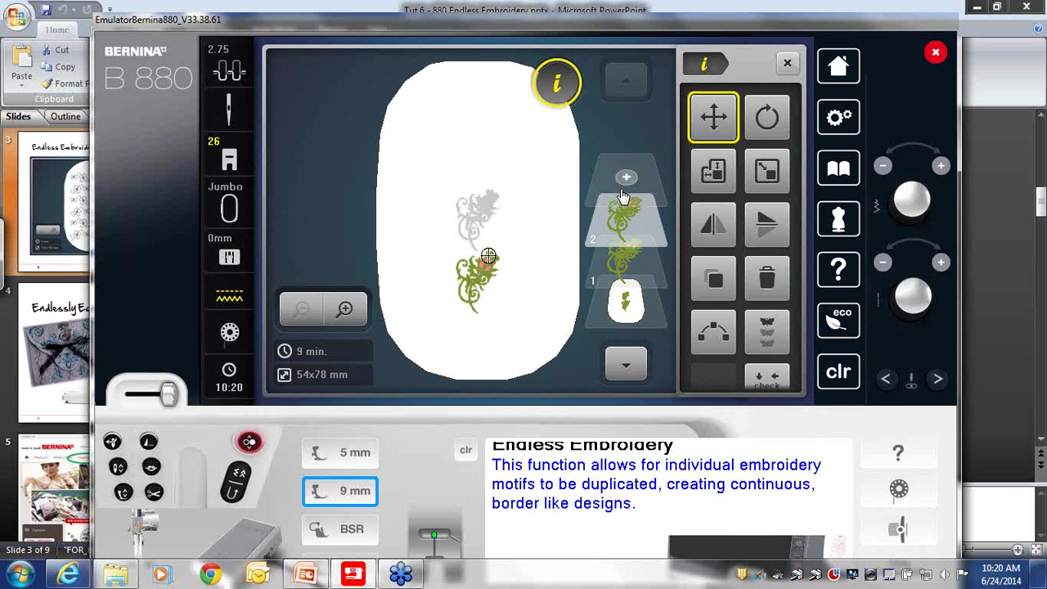
{"action": "left_click", "coordinate": [714, 230]}
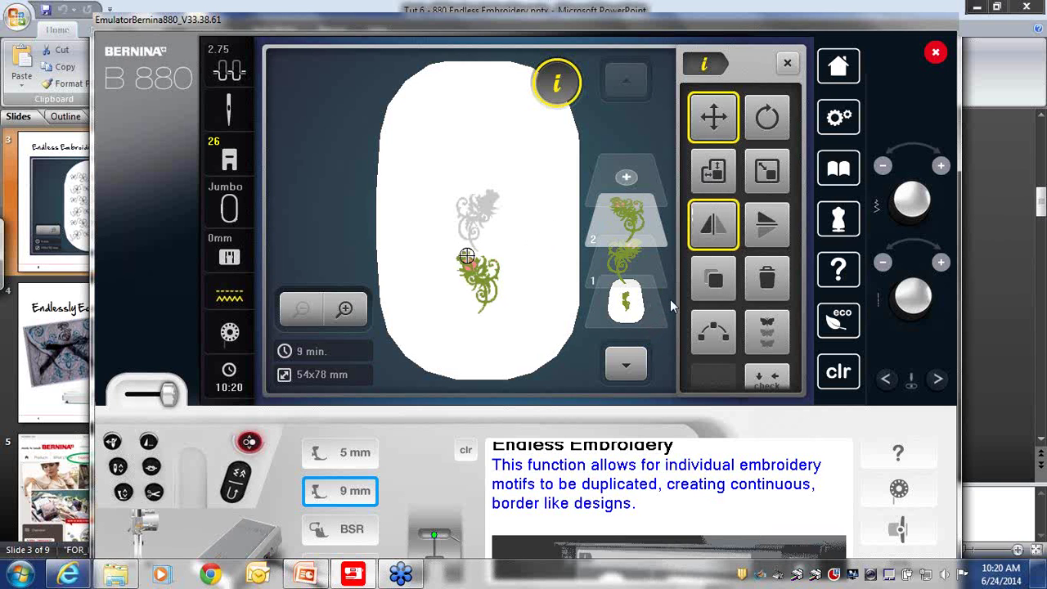
- Repeat the rosebud pair 3x as an endless vertical border rescaled to the hoop, with both bottom end markers
{"action": "left_click", "coordinate": [761, 332]}
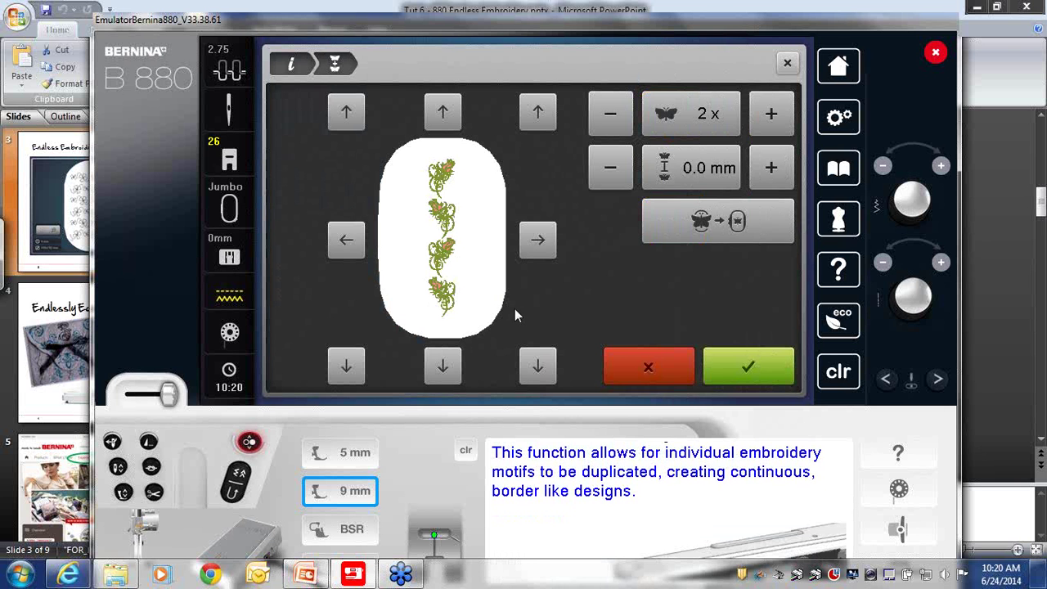
{"action": "left_click", "coordinate": [770, 116]}
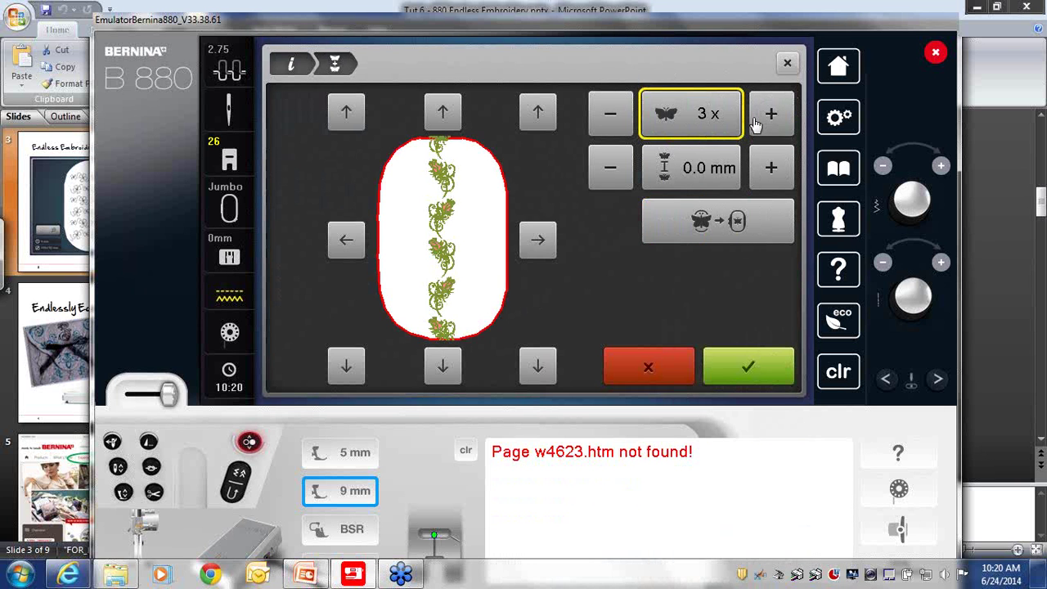
{"action": "left_click", "coordinate": [718, 222]}
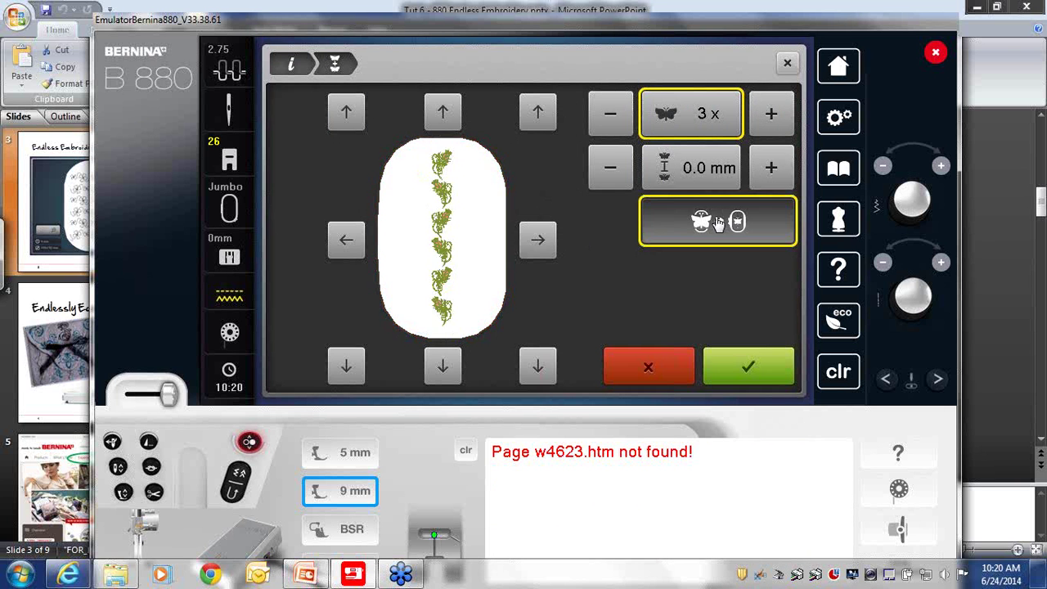
{"action": "left_click", "coordinate": [349, 374]}
{"action": "left_click", "coordinate": [532, 368]}
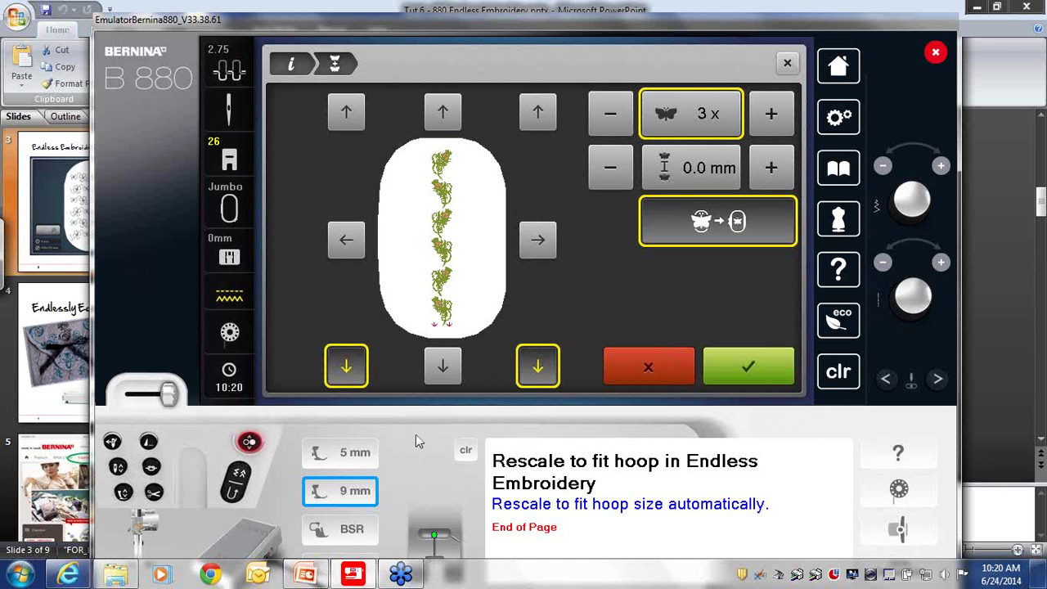
{"action": "left_click", "coordinate": [720, 373]}
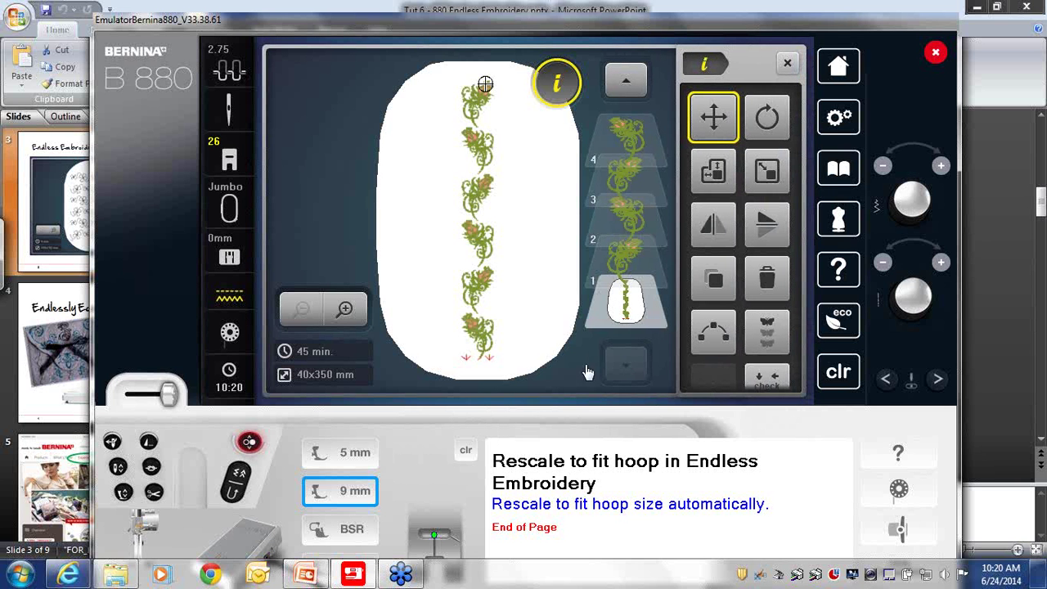
- Switch the border to the Mega hoop and open stitch-out with the Mega hoop attached
{"action": "left_click", "coordinate": [788, 64]}
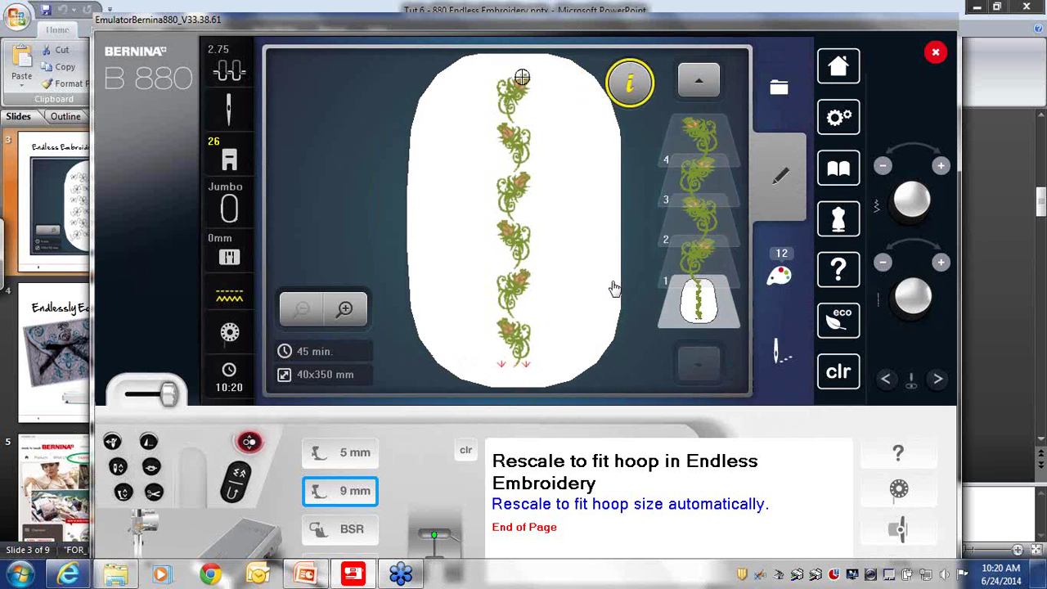
{"action": "left_click", "coordinate": [233, 209]}
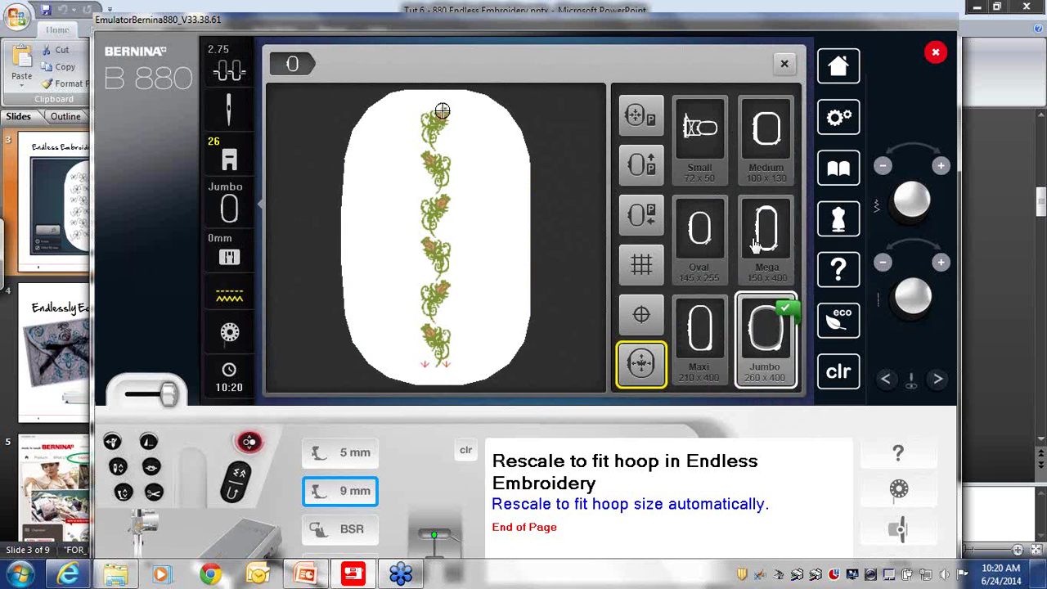
{"action": "left_click", "coordinate": [768, 243]}
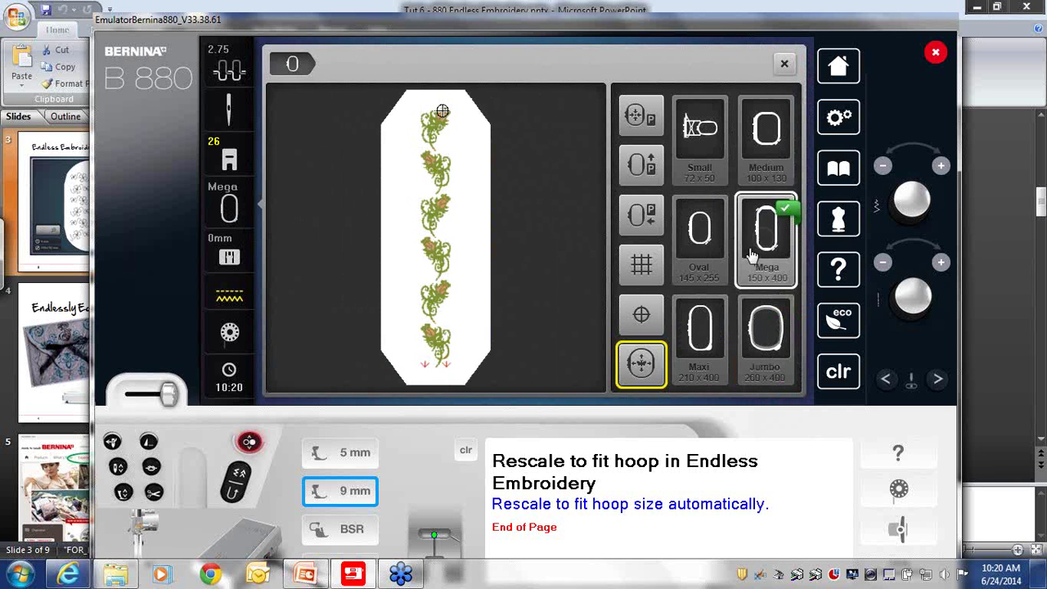
{"action": "left_click", "coordinate": [779, 68]}
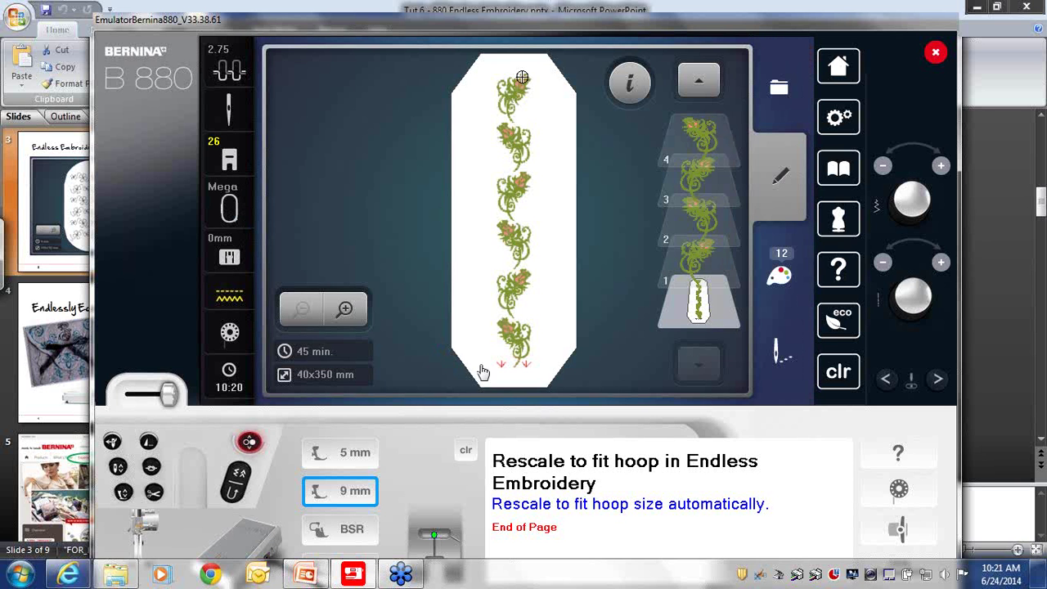
{"action": "left_click", "coordinate": [779, 364]}
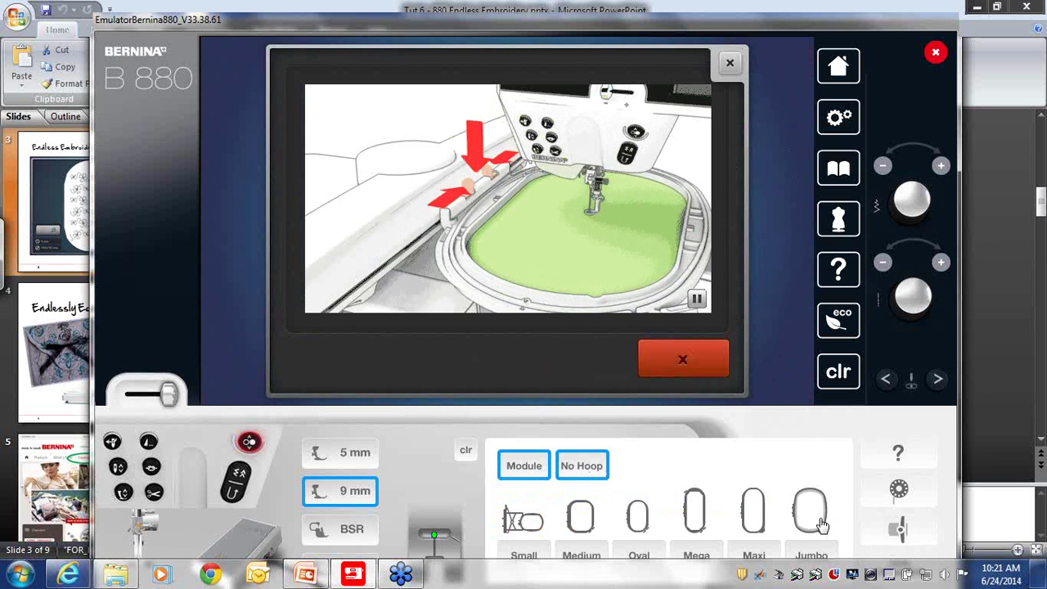
{"action": "left_click", "coordinate": [696, 532]}
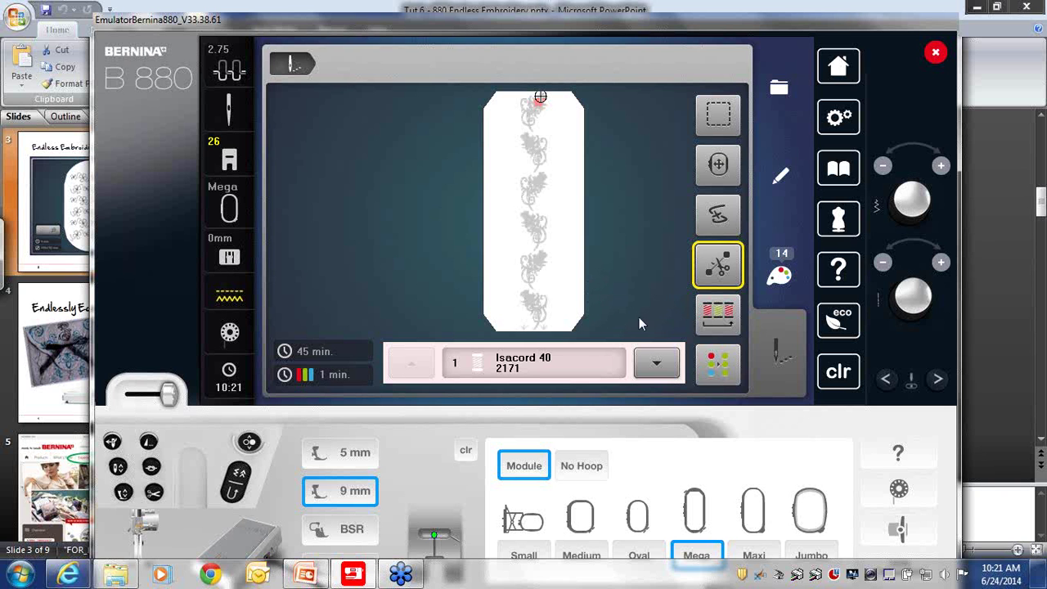
- Try colour combining, undo it, and step through the uncombined thread colours
{"action": "left_click", "coordinate": [719, 314]}
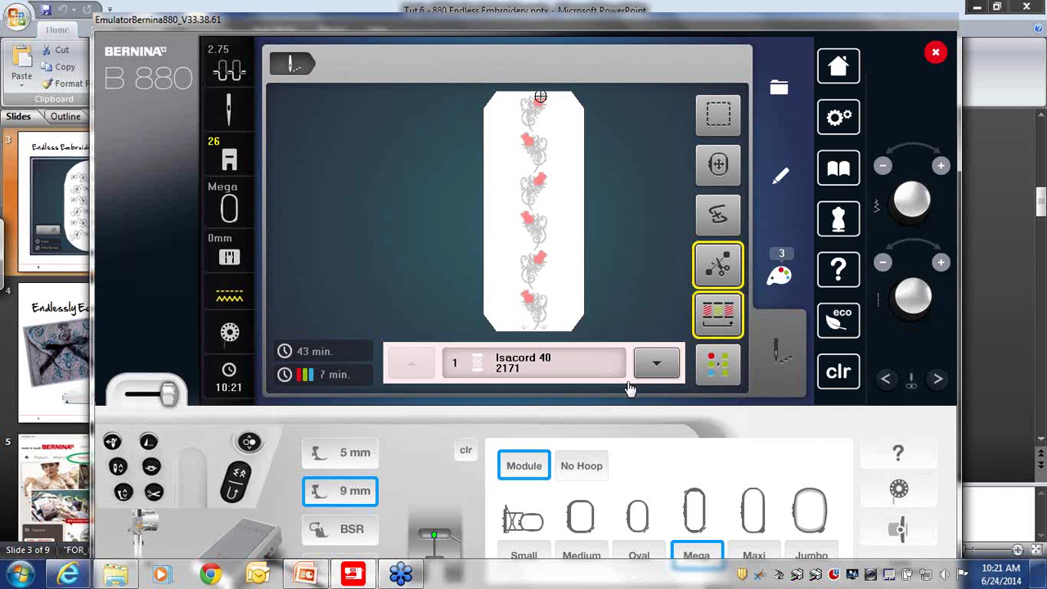
{"action": "left_click", "coordinate": [715, 317]}
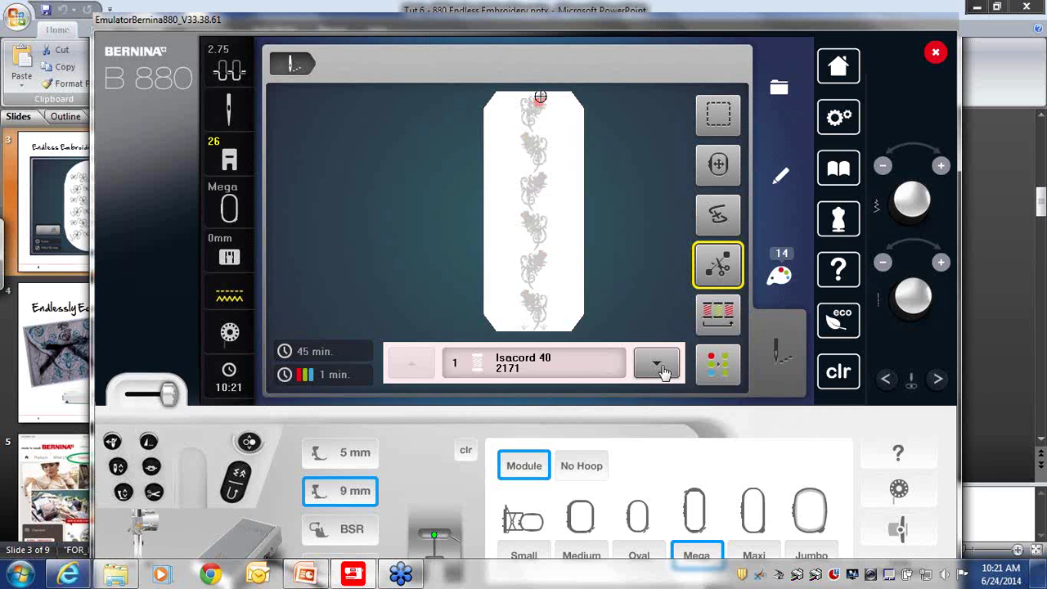
{"action": "left_click", "coordinate": [663, 368]}
{"action": "left_click", "coordinate": [665, 369]}
{"action": "left_click", "coordinate": [666, 370]}
{"action": "left_click", "coordinate": [666, 370]}
{"action": "left_click", "coordinate": [666, 370]}
{"action": "left_click", "coordinate": [666, 370]}
- Recombine the colours and advance through stops 5934 and EndlessMarker
{"action": "left_click", "coordinate": [723, 323]}
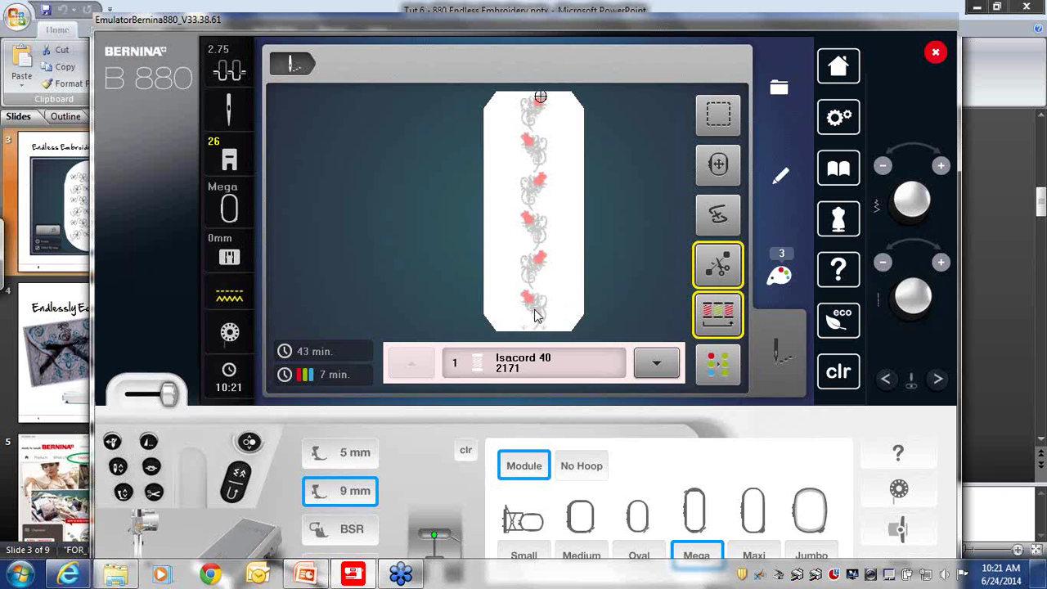
{"action": "left_click", "coordinate": [660, 368]}
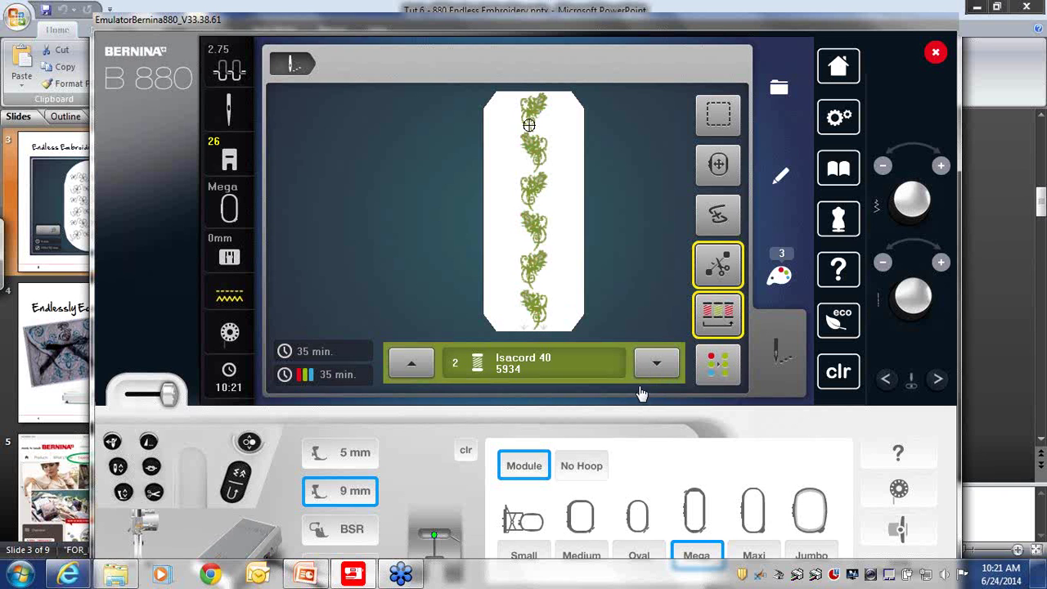
{"action": "left_click", "coordinate": [656, 370]}
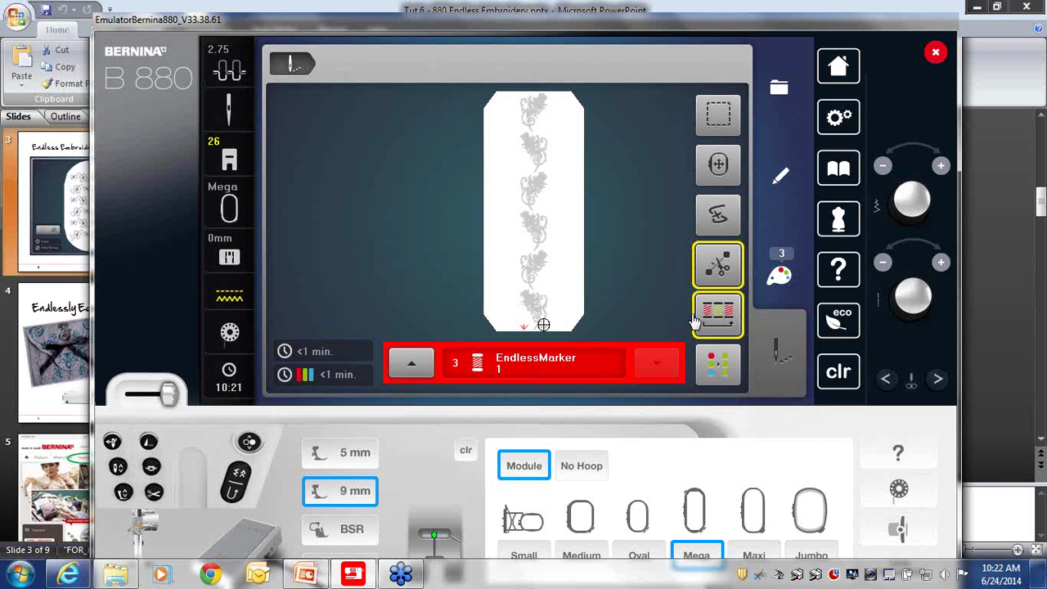
- Close the emulator to return to the PowerPoint presentation
{"action": "left_click", "coordinate": [55, 198]}
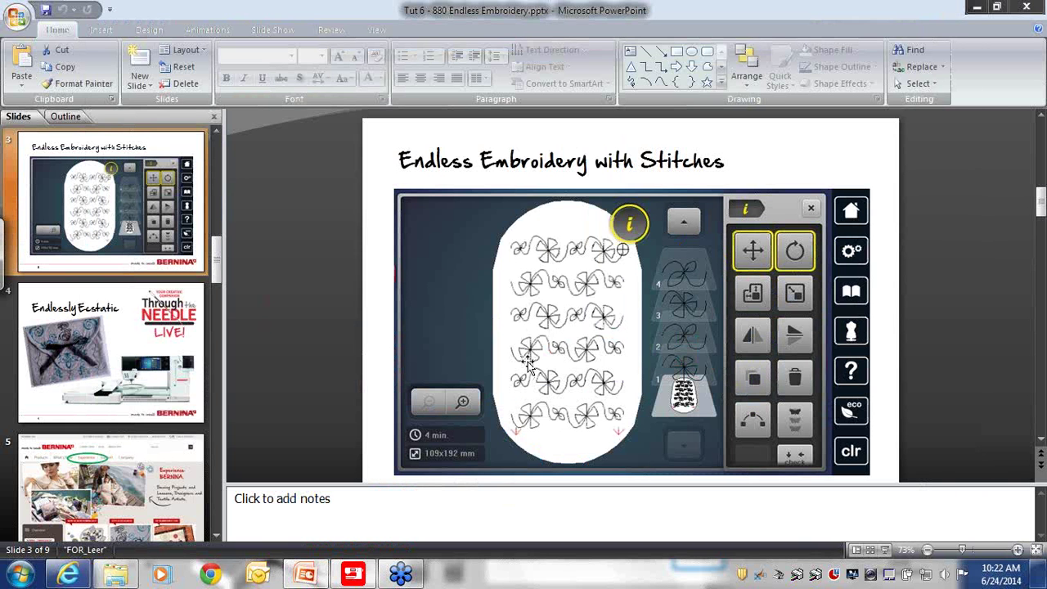